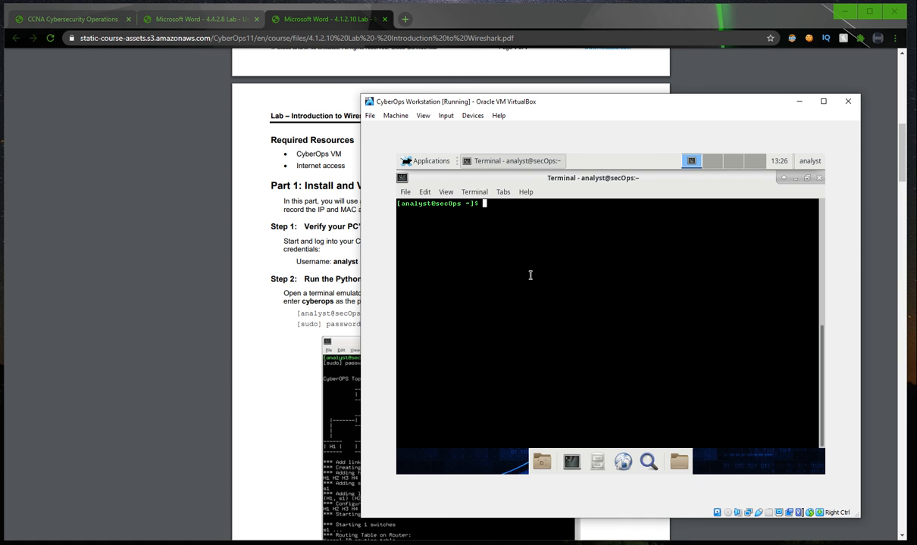
# - Run sudo ~/lab.support.files/scripts/cyberops_topo.py, copied from the lab PDF's Step 2, in the CyberOps Workstation terminal and enter the sudo password
pyautogui.click(341, 286)
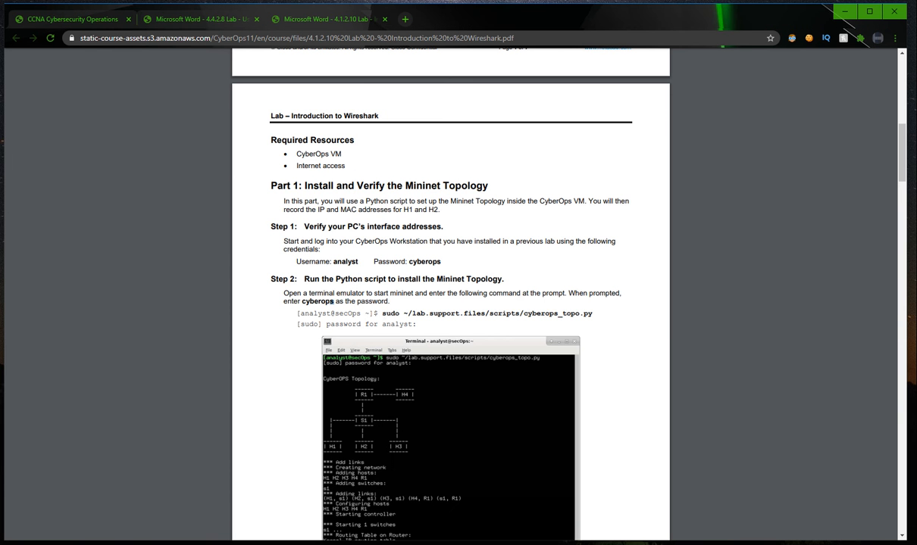
pyautogui.moveTo(377, 313); pyautogui.dragTo(590, 313)
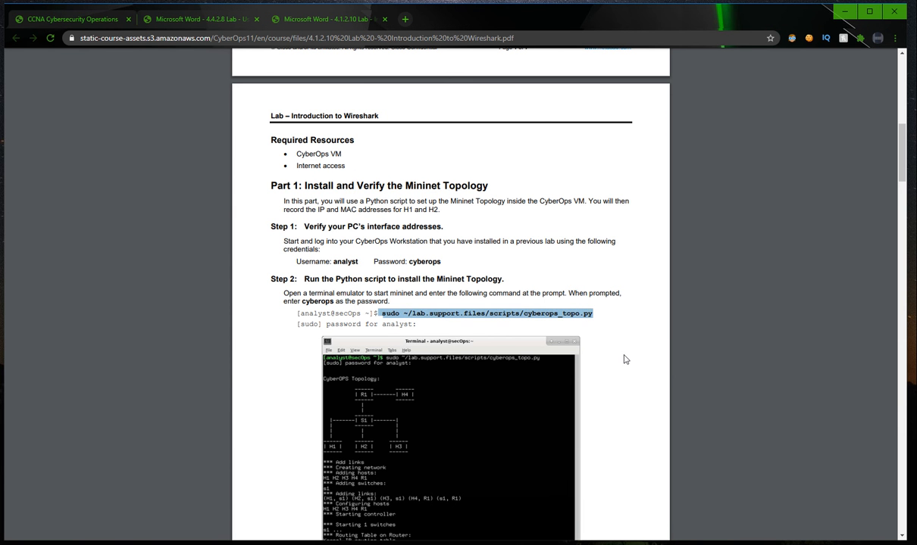
pyautogui.hotkey('alt', 'Tab')
pyautogui.write('sudo ~/lab.support.files/scripts/cyberops_topo.py')
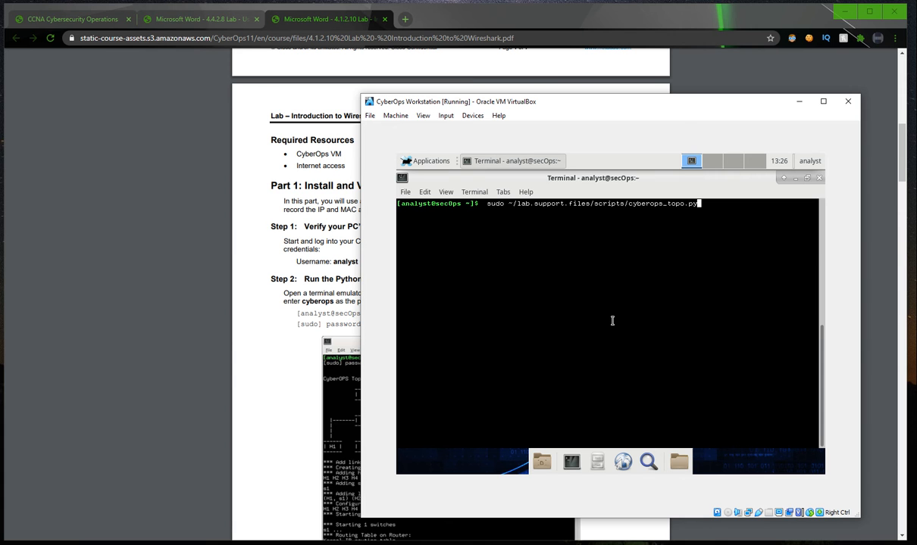
pyautogui.press('Return')
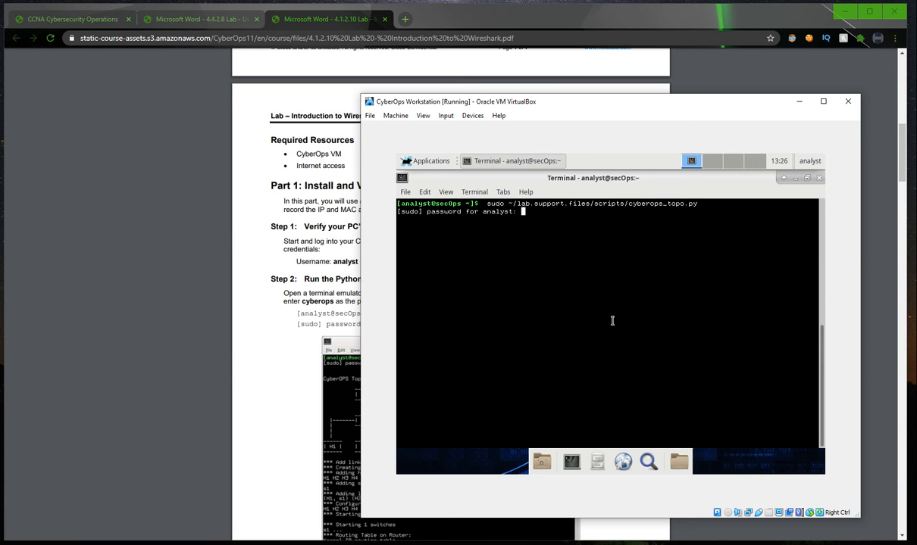
pyautogui.press('Return')
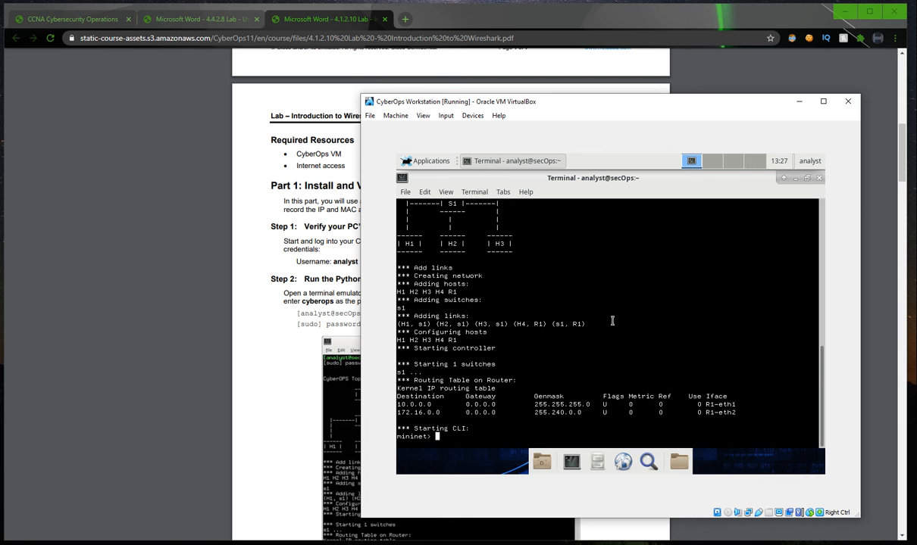
# - Examine the Mininet topology diagram and the Step 3 instructions on recording IP and MAC addresses in the lab PDF
pyautogui.click(342, 317)
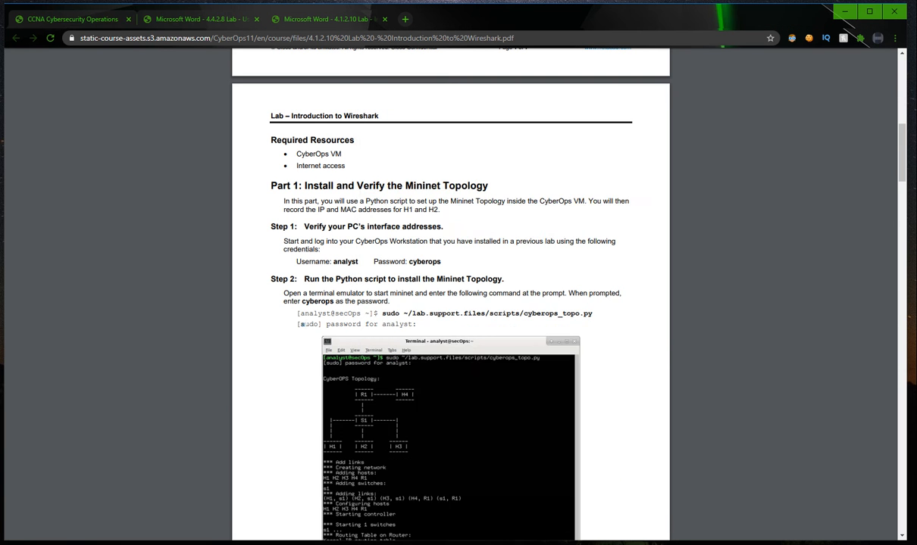
pyautogui.scroll(-3, 303, 228)
pyautogui.scroll(-3, 294, 328)
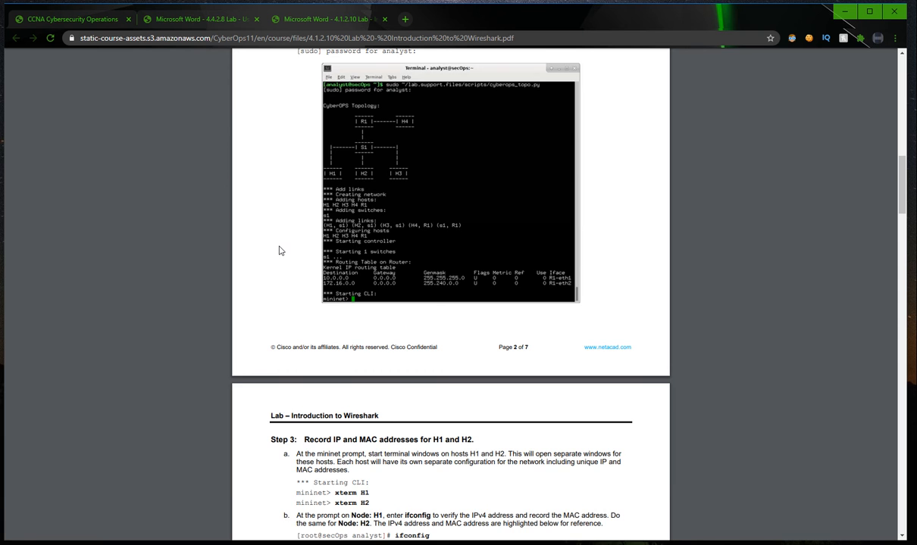
pyautogui.scroll(10, 279, 250)
pyautogui.scroll(2, 278, 250)
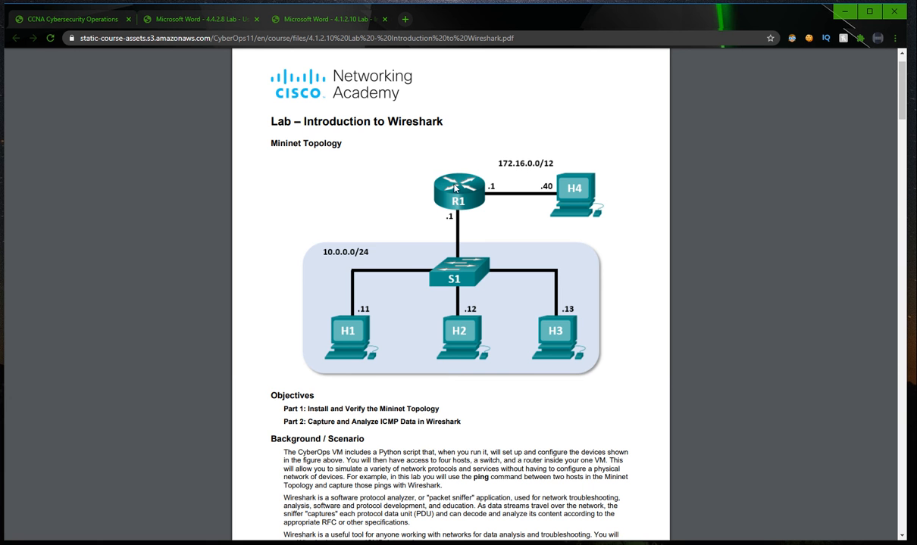
pyautogui.scroll(-12, 451, 296)
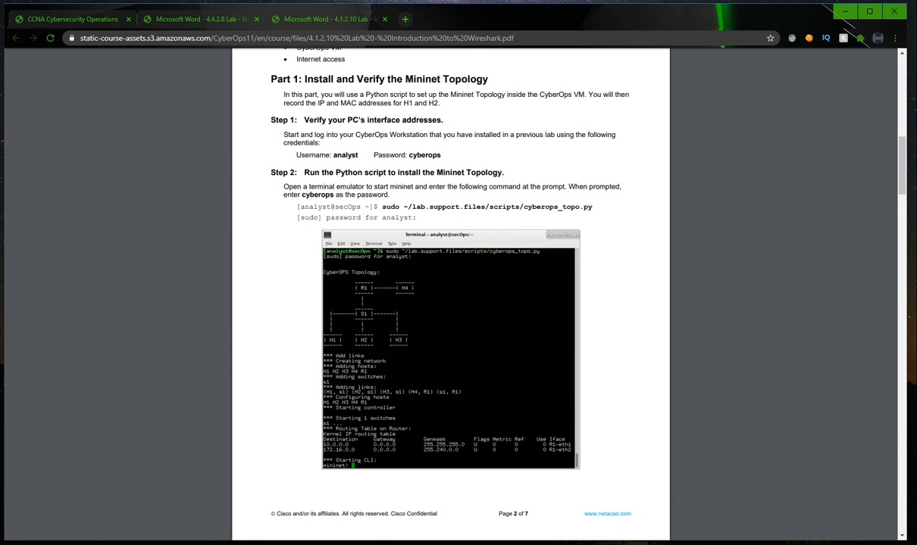
pyautogui.scroll(-1, 297, 295)
pyautogui.scroll(-4, 297, 295)
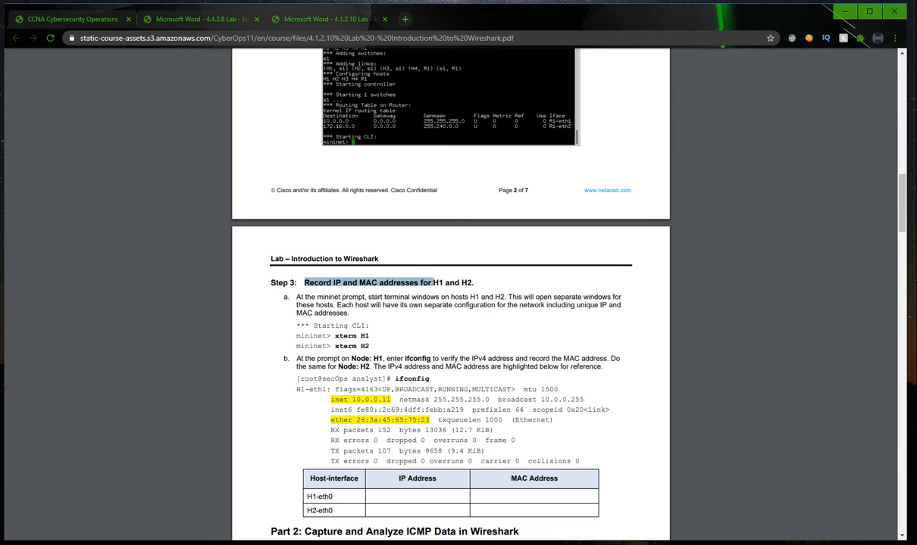
pyautogui.scroll(2, 451, 296)
pyautogui.scroll(2, 378, 267)
# - Switch to the CyberOps Workstation VM and open a terminal window for host H1 by running xterm H1 at the mininet prompt
pyautogui.hotkey('alt', 'Tab')
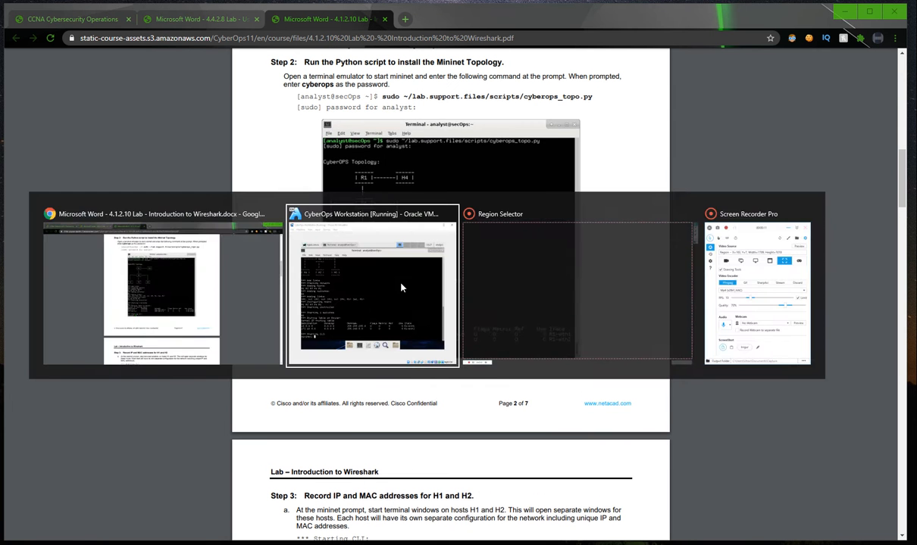
pyautogui.write('xt')
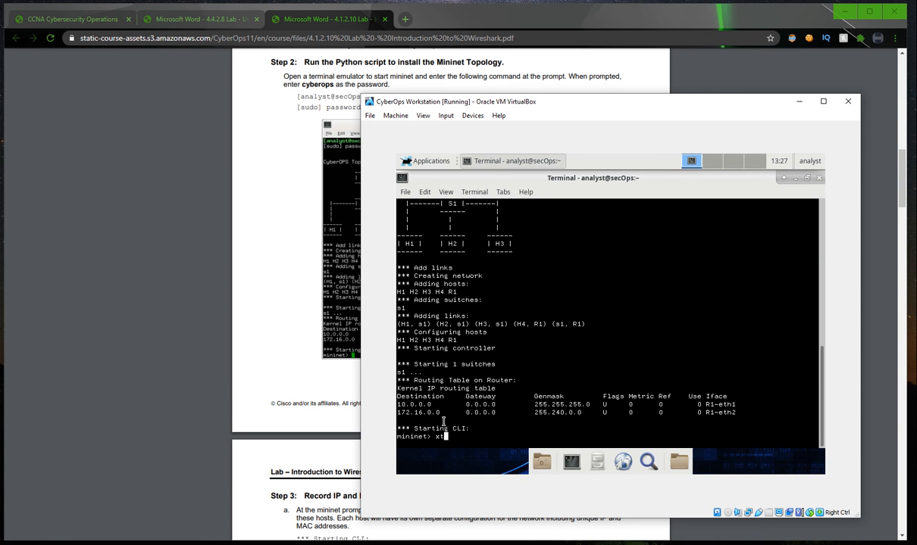
pyautogui.write('erm H1')
pyautogui.press('Return')
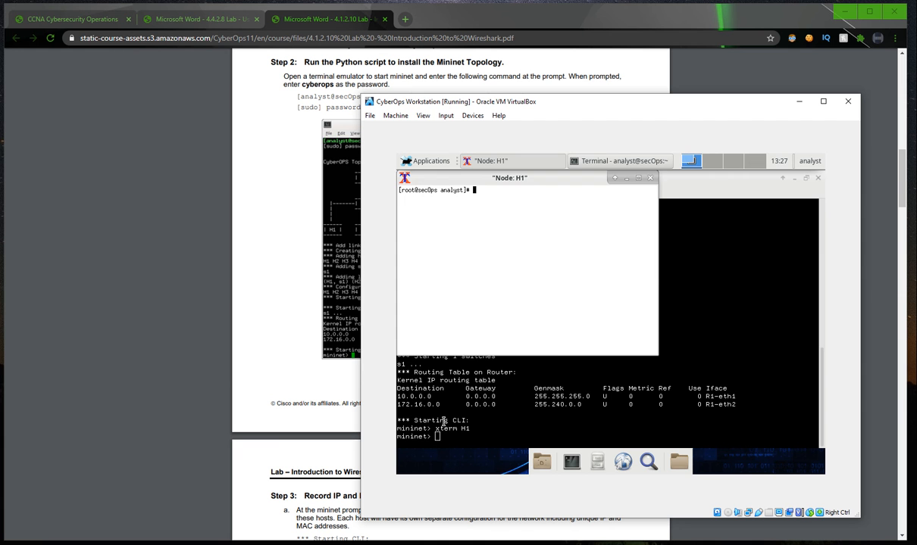
# - Open a terminal window for host H2 with xterm H2 at the mininet prompt and move that window slightly upward
pyautogui.click(444, 422)
pyautogui.write('xte')
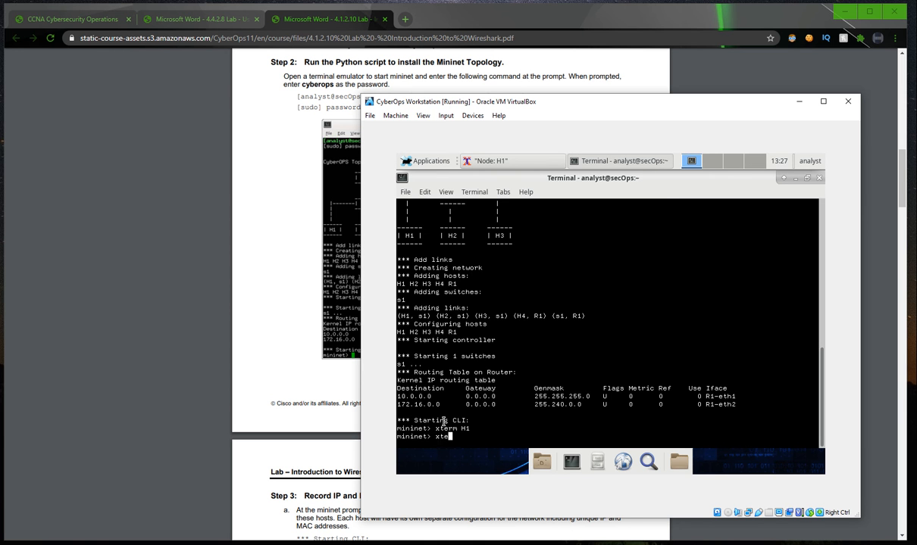
pyautogui.write('rm H3')
pyautogui.press('Return')
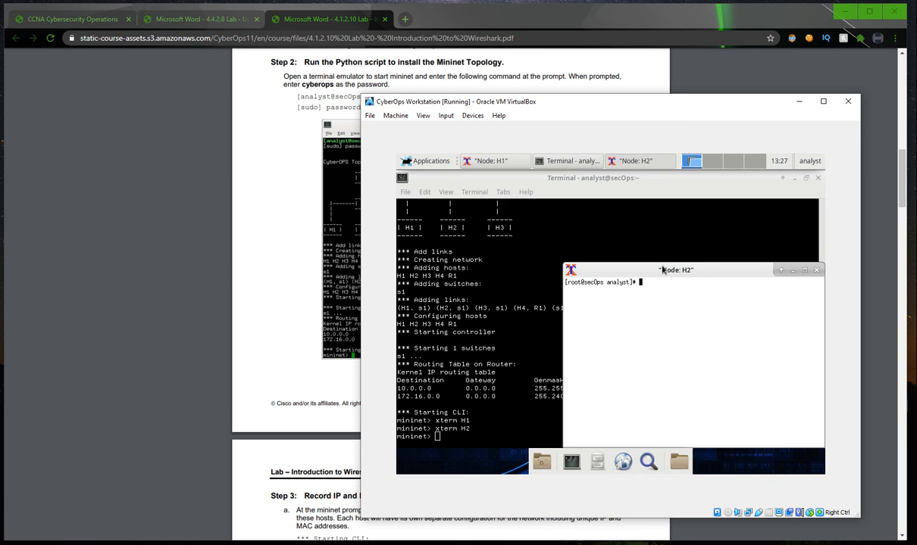
pyautogui.moveTo(661, 270); pyautogui.dragTo(662, 246)
# - Run ifconfig in the Node: H1 terminal and highlight the IPv4 and MAC addresses of H1-eth0
pyautogui.hotkey('alt', 'Tab')
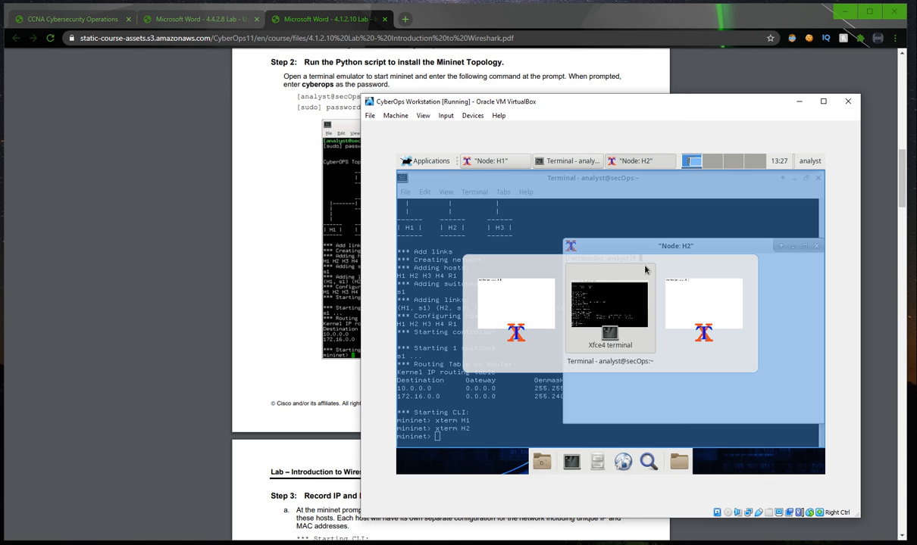
pyautogui.hotkey('alt', 'Tab')
pyautogui.write('ifco')
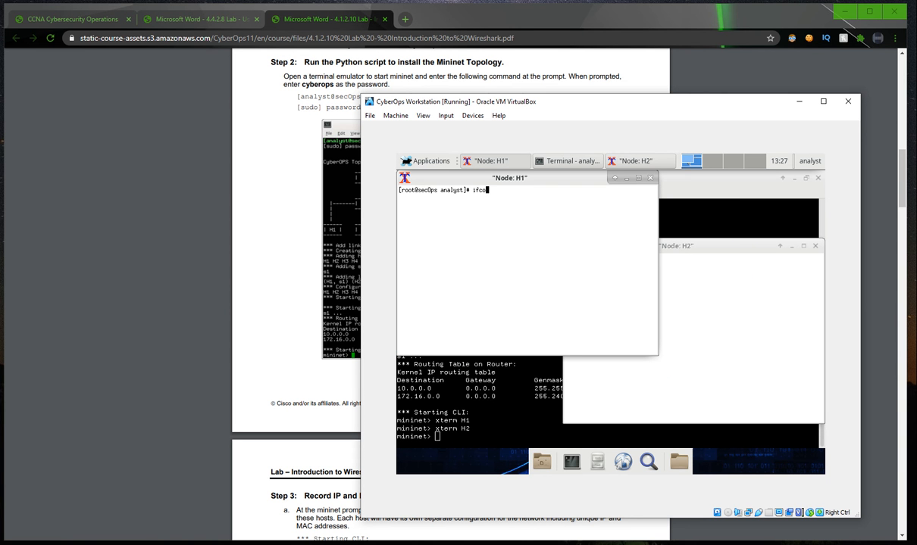
pyautogui.write('nfig')
pyautogui.press('Return')
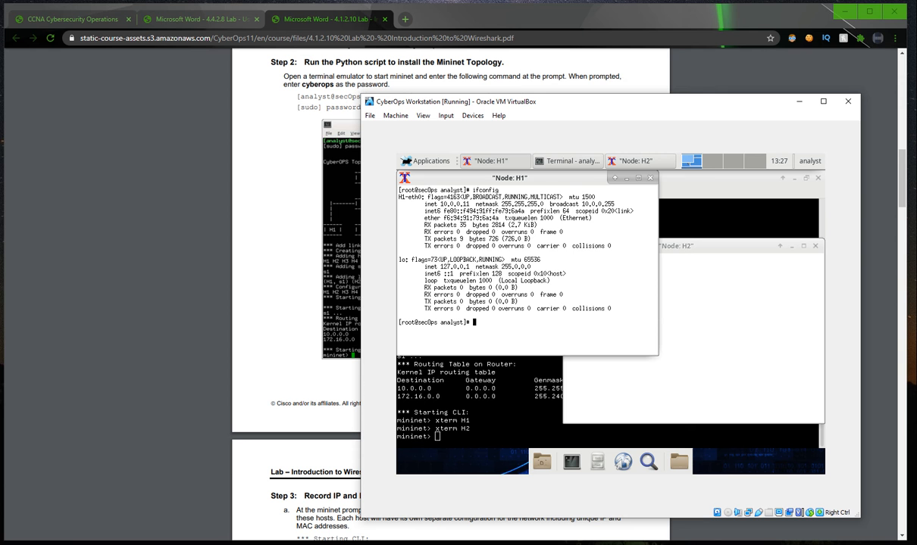
pyautogui.doubleClick(443, 203)
pyautogui.moveTo(467, 204); pyautogui.dragTo(494, 217)
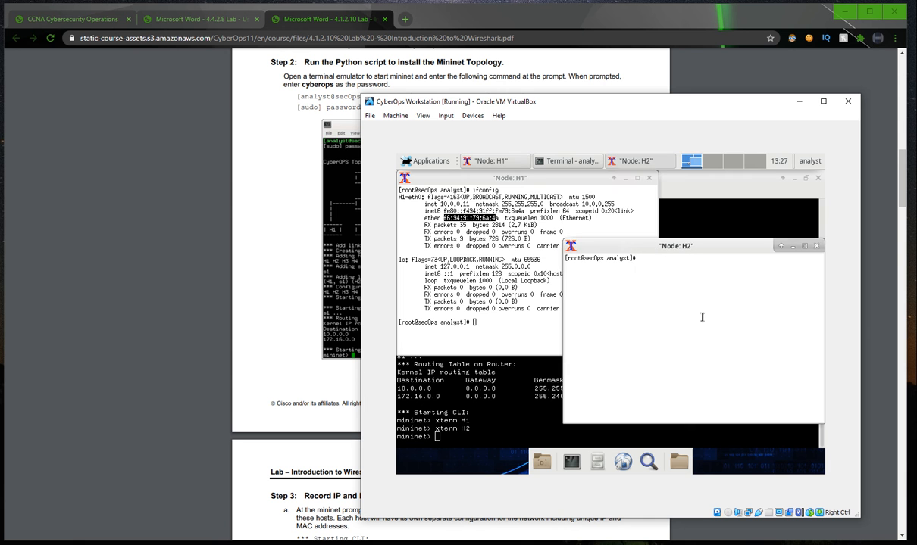
# - Run ifconfig in the Node: H2 terminal, highlight the IPv4 and MAC addresses of H2-eth0, and return to the mininet terminal
pyautogui.click(664, 300)
pyautogui.write('ifconfig')
pyautogui.press('Return')
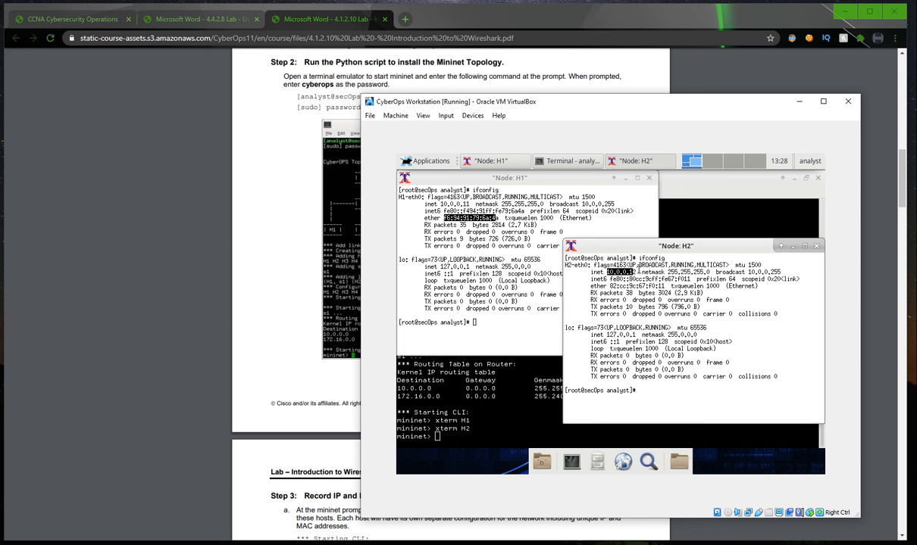
pyautogui.moveTo(607, 271); pyautogui.dragTo(636, 271)
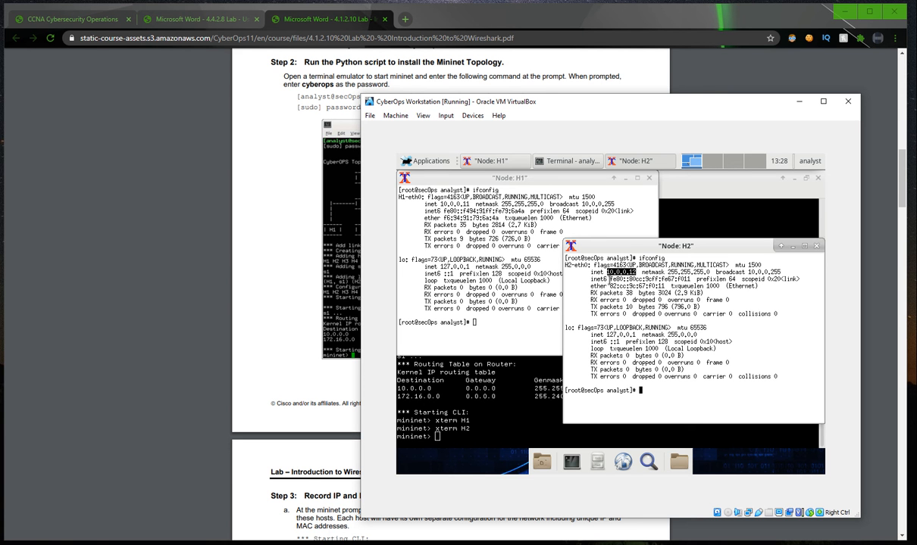
pyautogui.click(610, 280)
pyautogui.moveTo(610, 287); pyautogui.dragTo(670, 286)
pyautogui.click(503, 287)
pyautogui.click(462, 378)
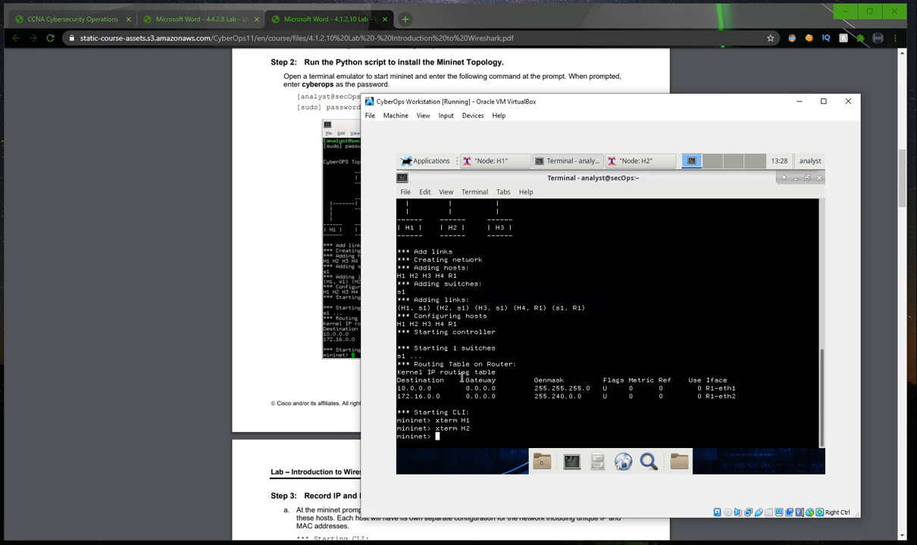
# - Review the lab PDF from the Step 3 host address table through the start of Part 2
pyautogui.click(329, 362)
pyautogui.scroll(-5, 329, 362)
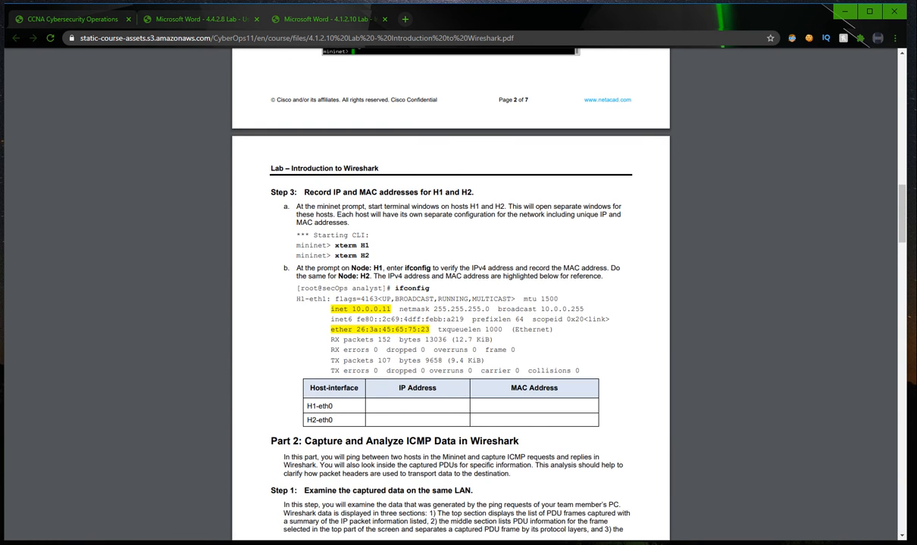
pyautogui.scroll(-2, 330, 362)
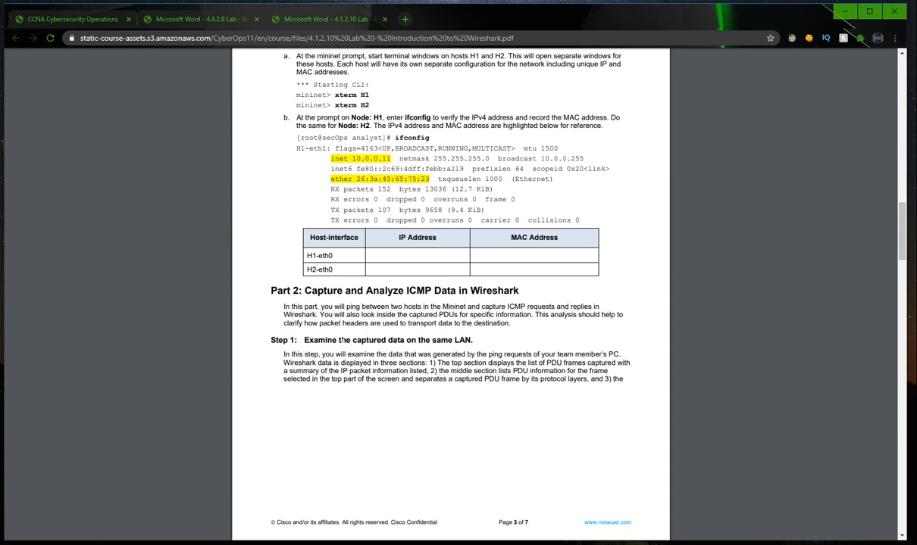
pyautogui.scroll(1, 340, 340)
pyautogui.scroll(-2, 341, 341)
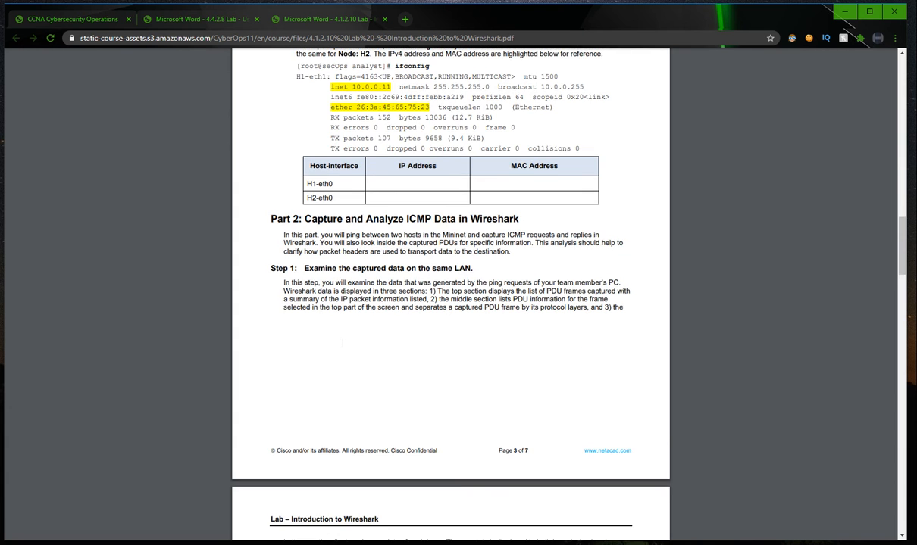
pyautogui.scroll(-1, 341, 344)
pyautogui.scroll(3, 379, 303)
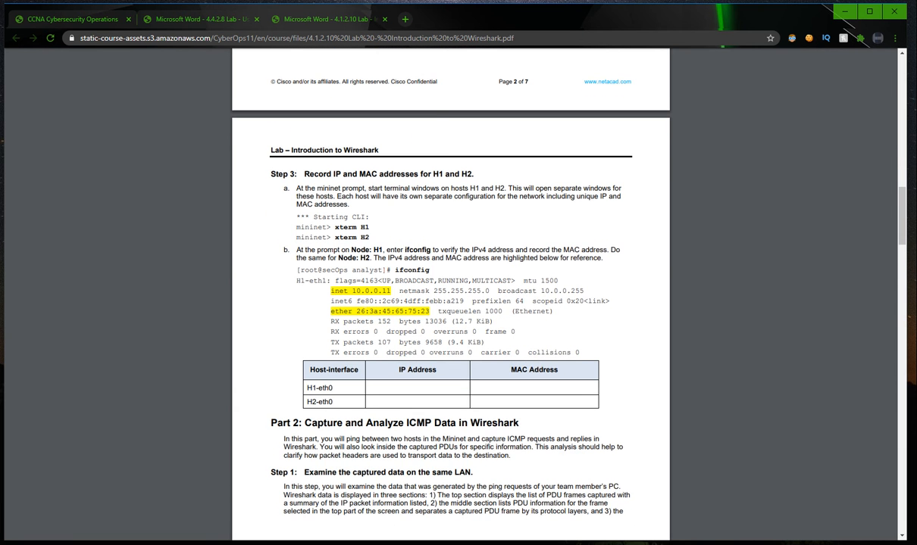
pyautogui.scroll(1, 450, 296)
pyautogui.scroll(6, 450, 295)
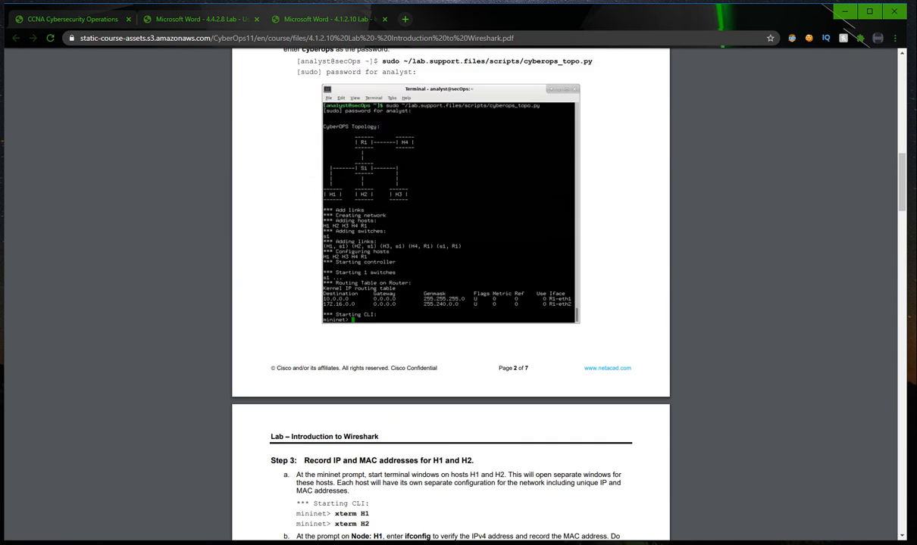
pyautogui.scroll(-7, 451, 296)
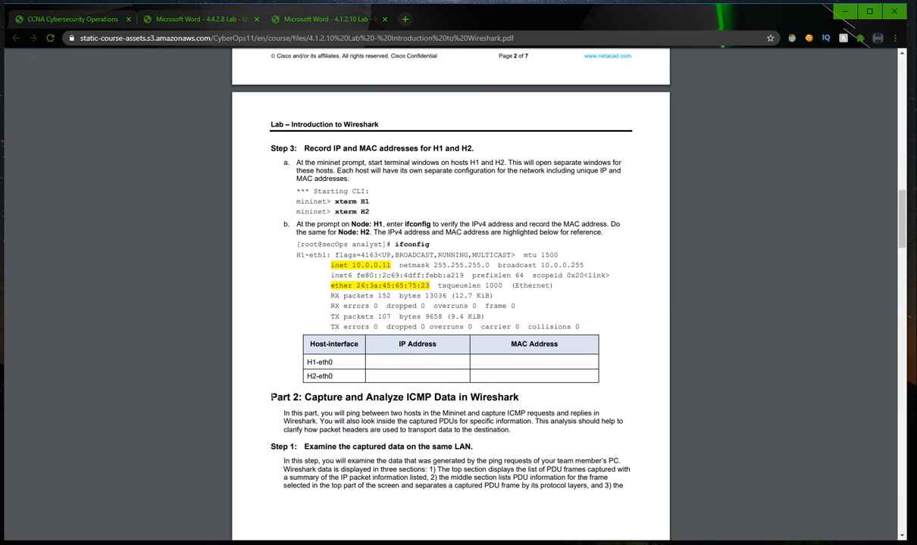
# - Examine the Part 2 instructions on ICMP capture and the wireshark-gtk & command for Node: H1, and switch back to the CyberOps Workstation VM
pyautogui.moveTo(271, 397); pyautogui.dragTo(521, 397)
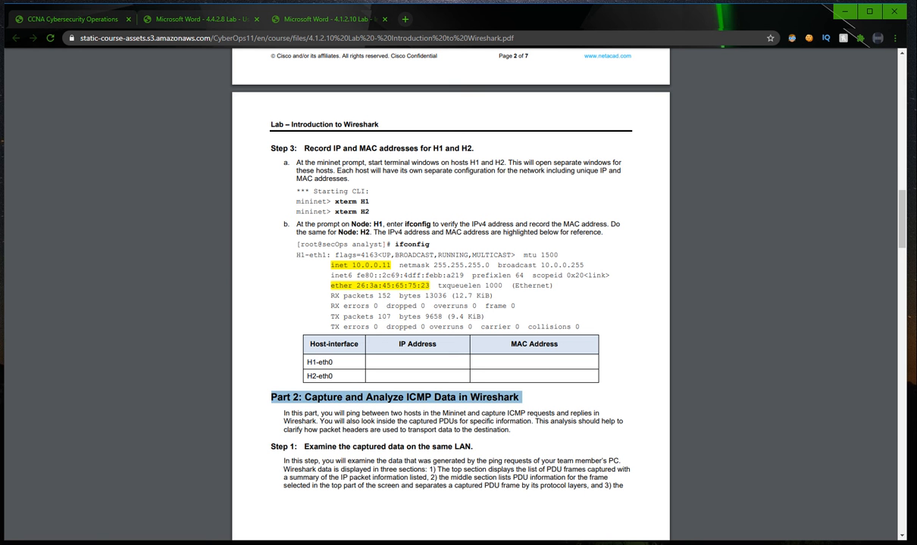
pyautogui.scroll(-6, 576, 397)
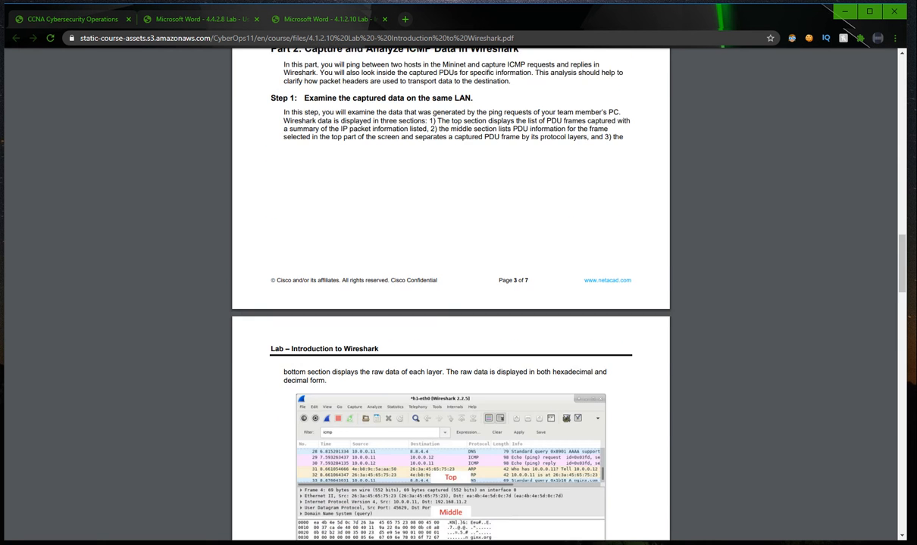
pyautogui.scroll(-2, 451, 303)
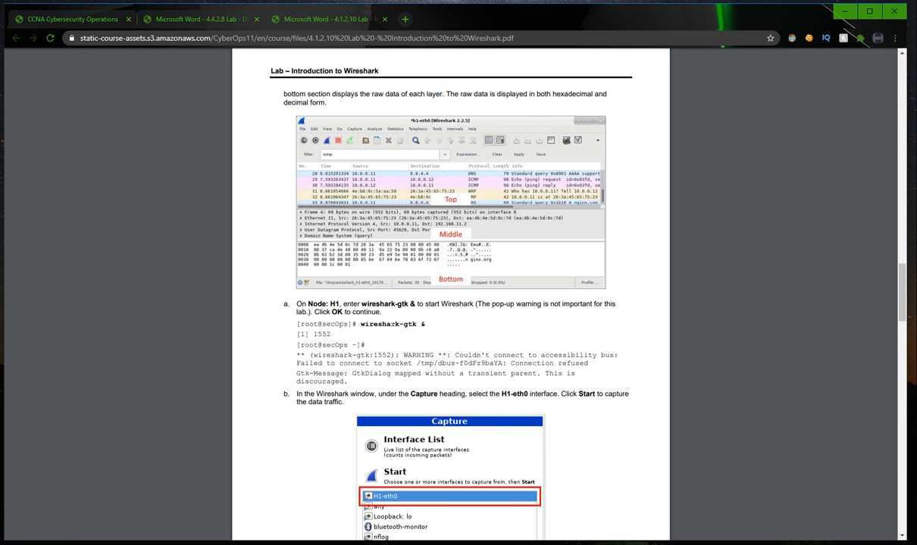
pyautogui.moveTo(359, 324); pyautogui.dragTo(426, 324)
pyautogui.click(426, 324)
pyautogui.scroll(6, 341, 290)
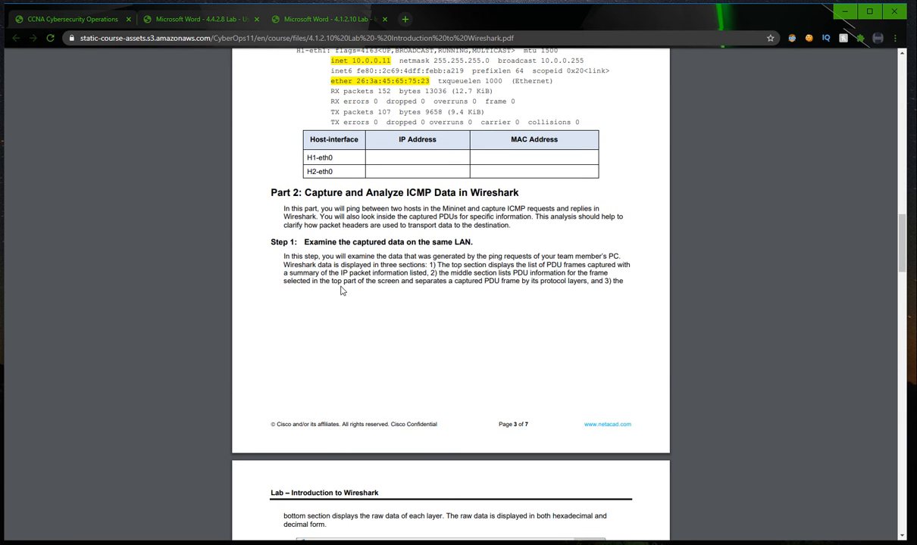
pyautogui.hotkey('alt', 'Tab')
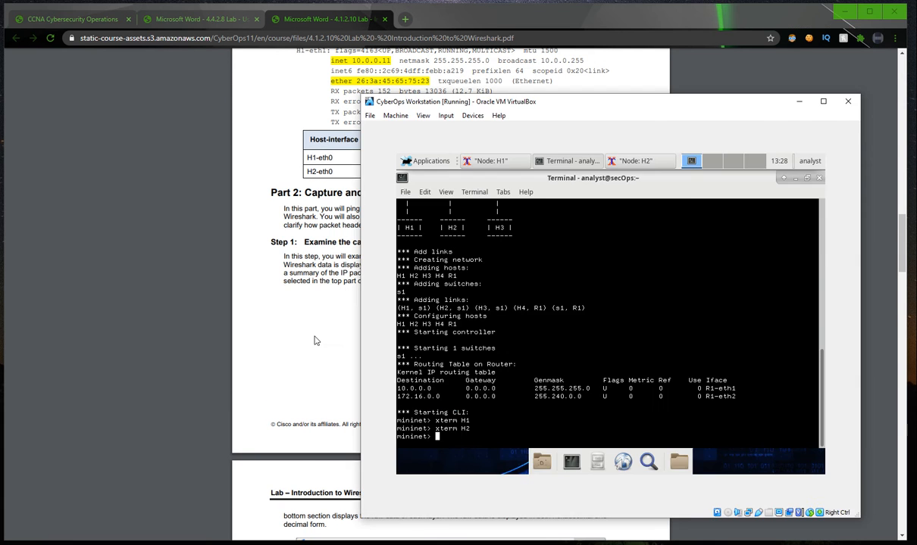
pyautogui.click(316, 341)
pyautogui.scroll(1, 316, 341)
pyautogui.moveTo(305, 282); pyautogui.dragTo(477, 283)
pyautogui.click(459, 300)
pyautogui.scroll(-5, 319, 407)
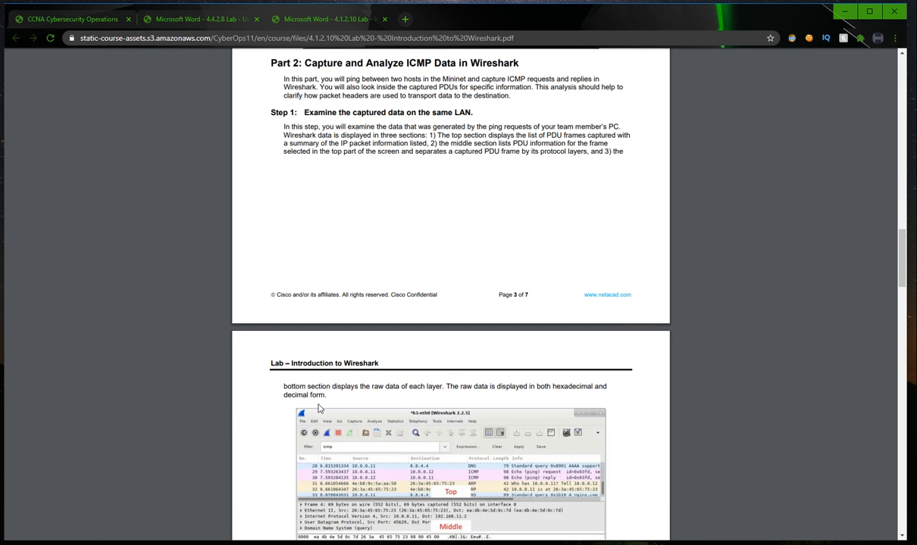
pyautogui.hotkey('alt', 'Tab')
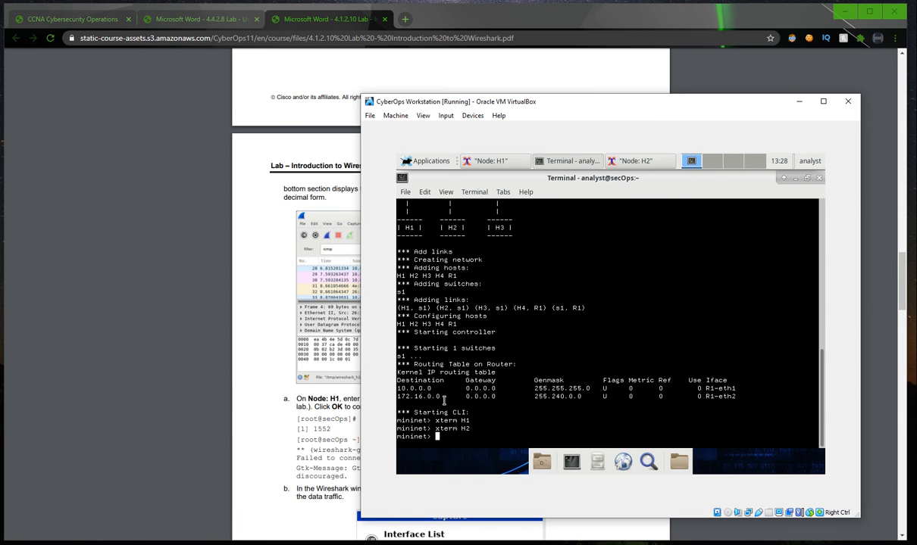
# - Run wireshark-gtk & in the Node: H1 terminal and dismiss the Lua loading error
pyautogui.hotkey('alt', 'Tab')
pyautogui.hotkey('alt', 'Tab')
pyautogui.hotkey('alt', 'Tab')
pyautogui.hotkey('alt', 'Tab')
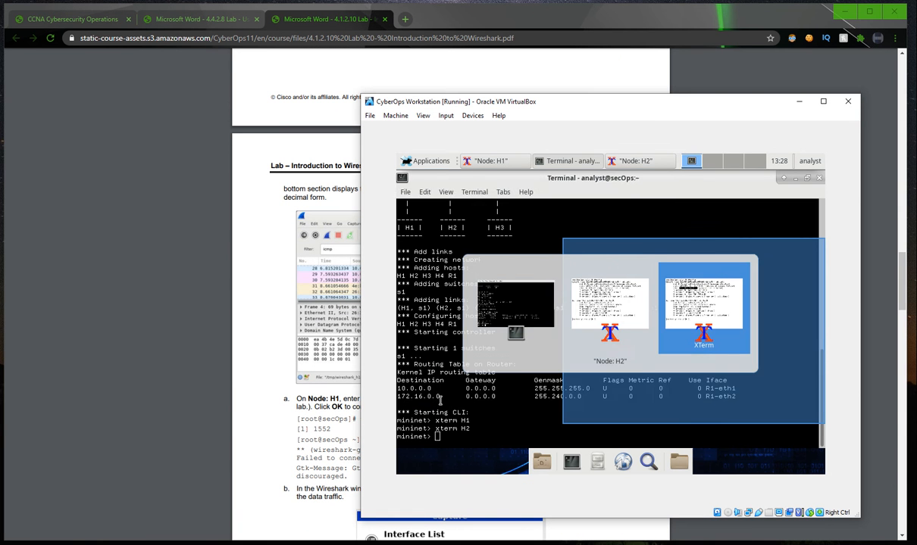
pyautogui.hotkey('alt', 'Tab')
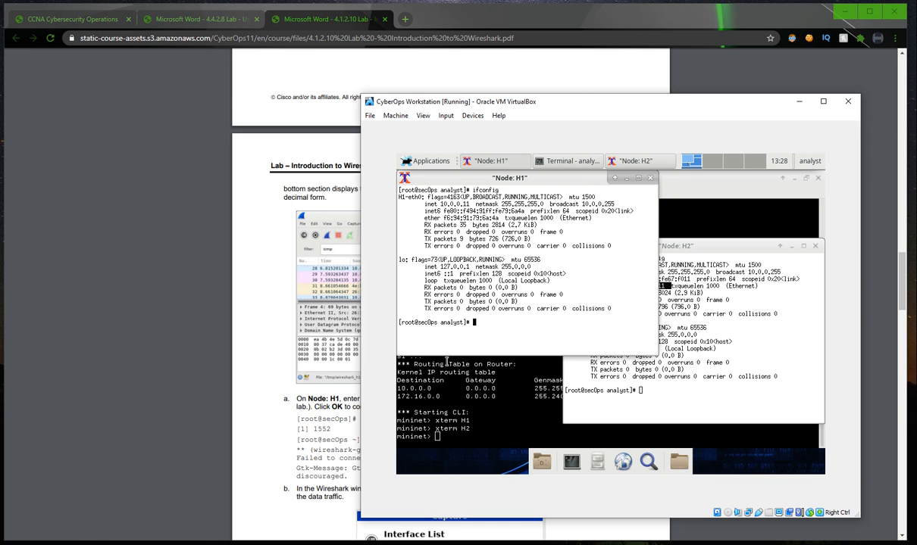
pyautogui.write('wr')
pyautogui.write('ire')
pyautogui.write('shark')
pyautogui.write('-gtk')
pyautogui.write(' &')
pyautogui.press('Return')
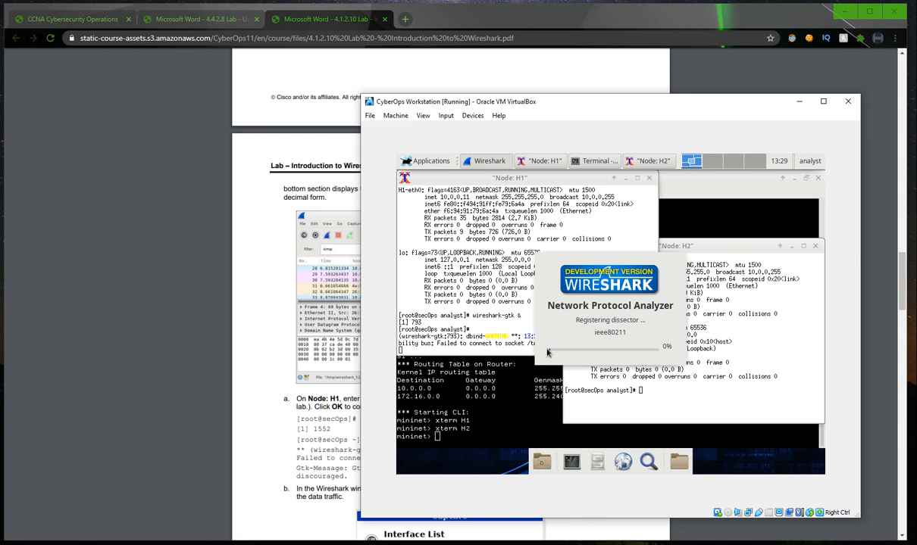
pyautogui.click(326, 364)
pyautogui.hotkey('alt', 'Tab')
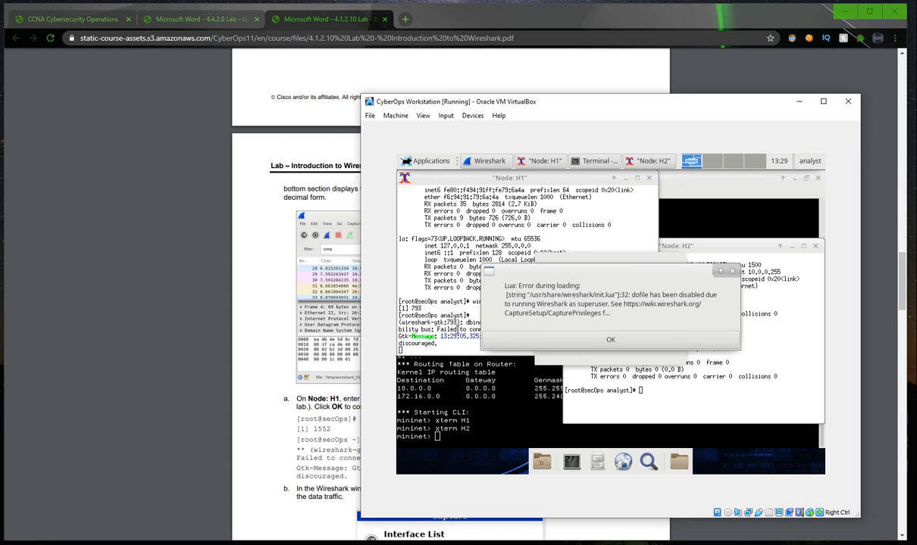
# - Review lab steps a to c in the PDF on starting Wireshark, capturing on H1-eth0 and pinging H2 five times
pyautogui.click(317, 324)
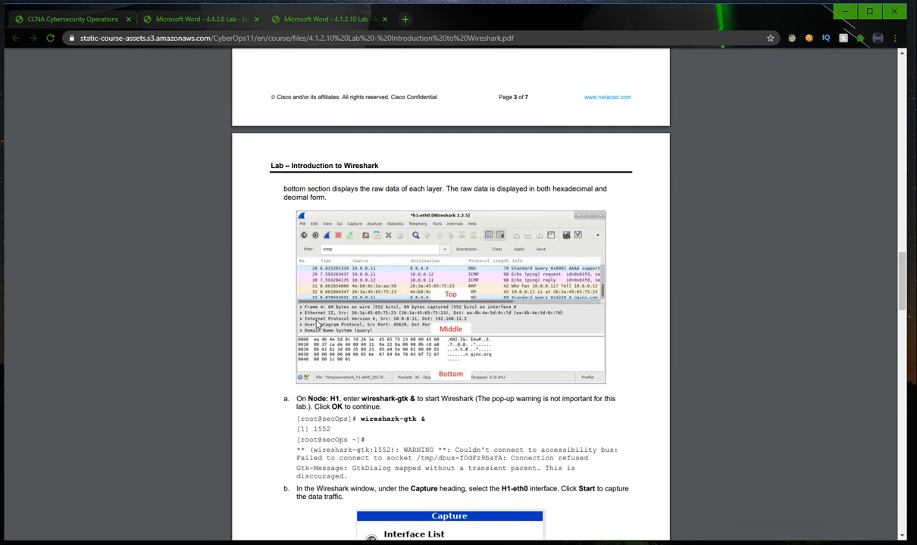
pyautogui.scroll(-1, 300, 308)
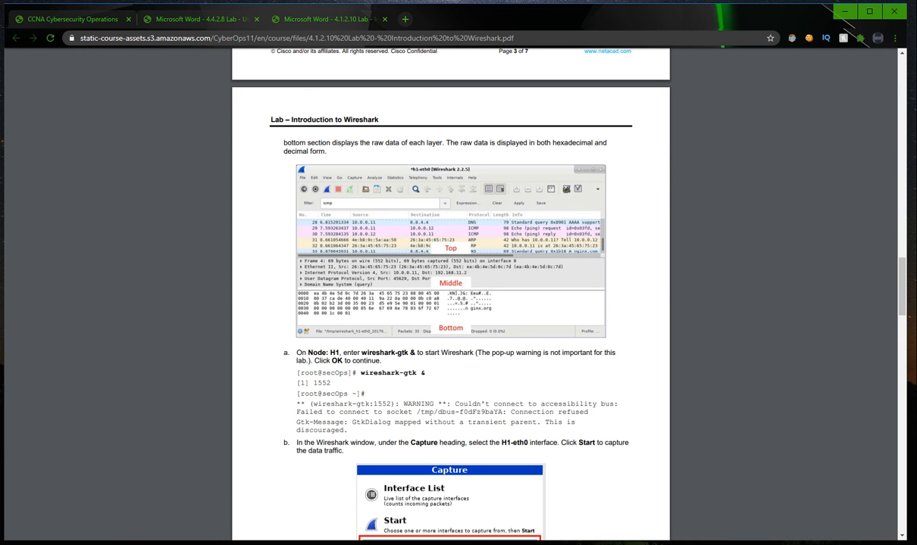
pyautogui.moveTo(307, 353); pyautogui.dragTo(517, 353)
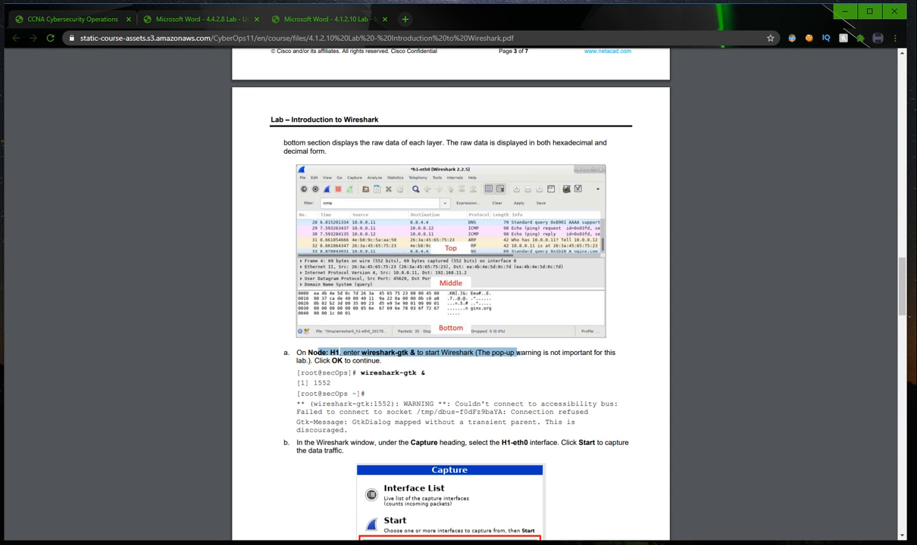
pyautogui.click(301, 314)
pyautogui.scroll(-3, 302, 313)
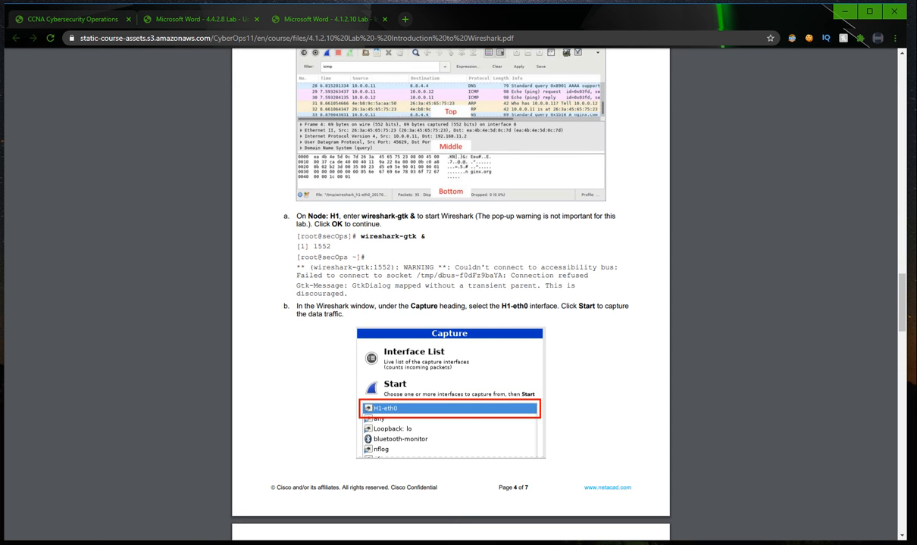
pyautogui.moveTo(296, 306); pyautogui.dragTo(499, 306)
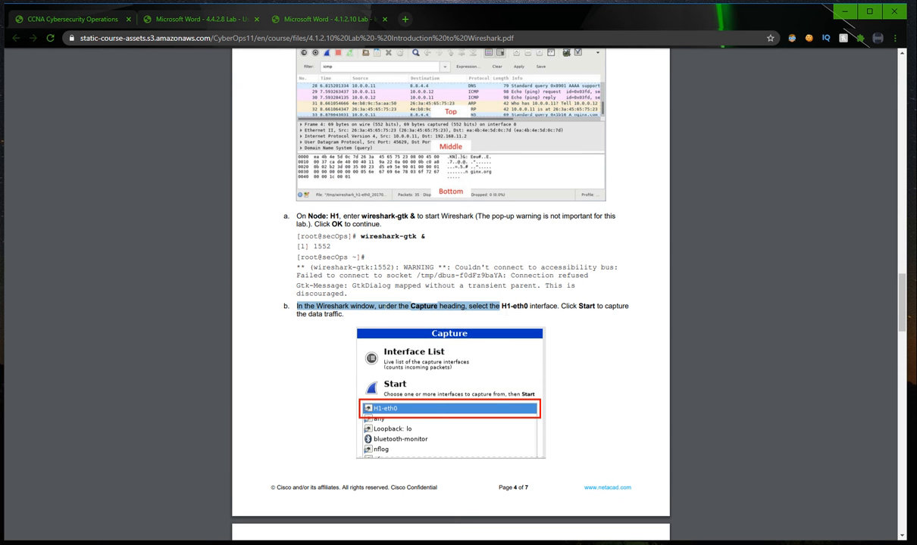
pyautogui.scroll(-1, 451, 296)
pyautogui.scroll(-3, 451, 295)
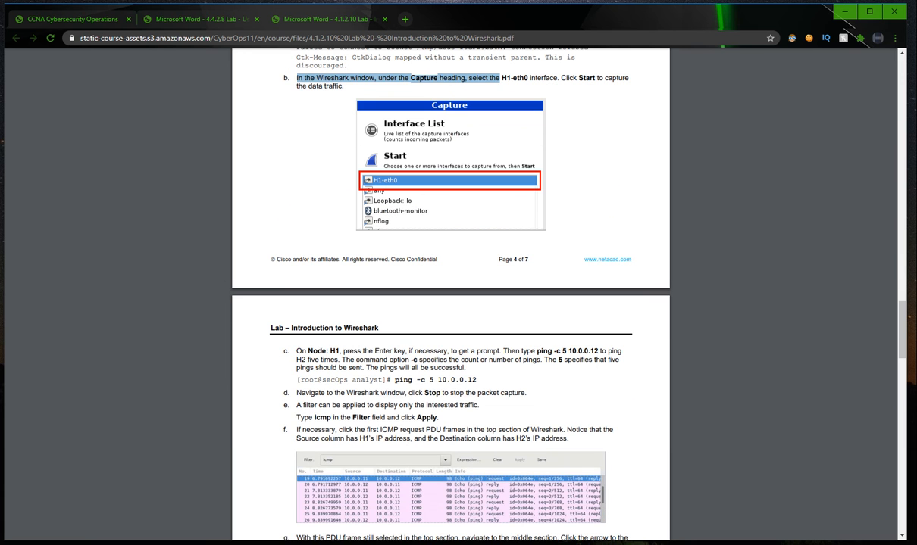
pyautogui.moveTo(291, 351); pyautogui.dragTo(477, 360)
pyautogui.click(476, 358)
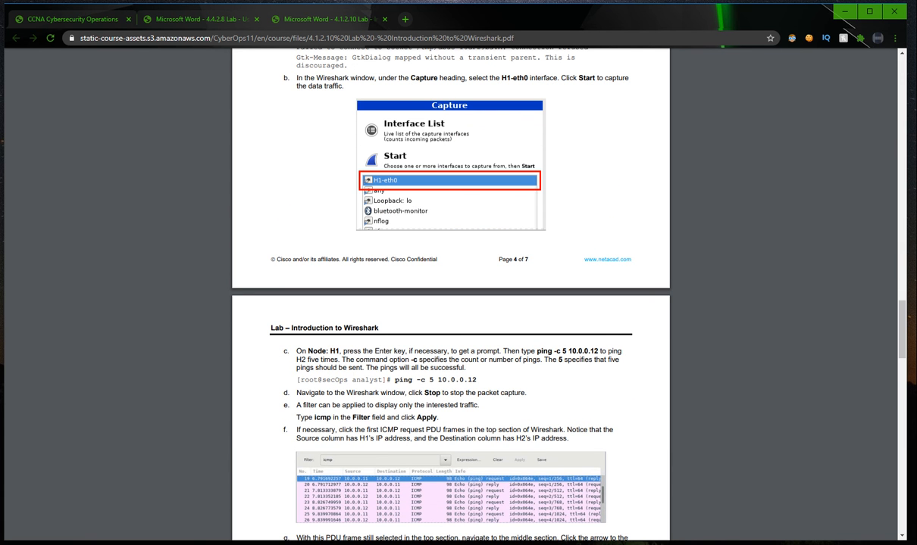
pyautogui.moveTo(536, 351); pyautogui.dragTo(599, 351)
pyautogui.click(457, 393)
# - Switch to the CyberOps Workstation VM and start a Wireshark capture on the H1-eth0 interface
pyautogui.hotkey('alt', 'Tab')
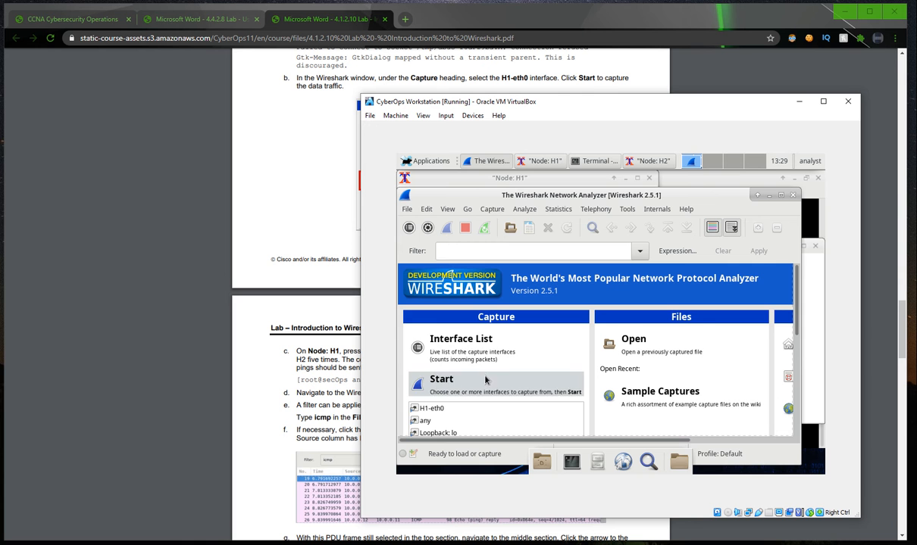
pyautogui.click(443, 410)
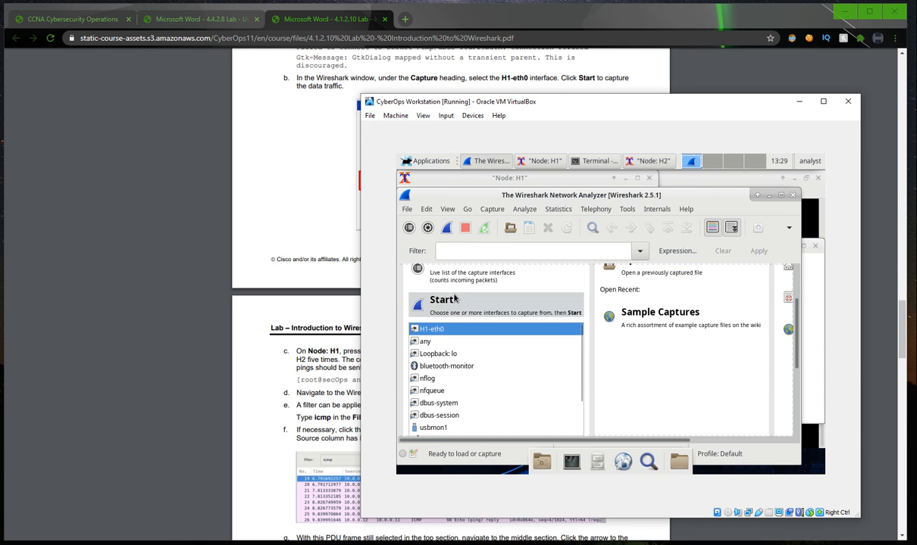
pyautogui.click(431, 294)
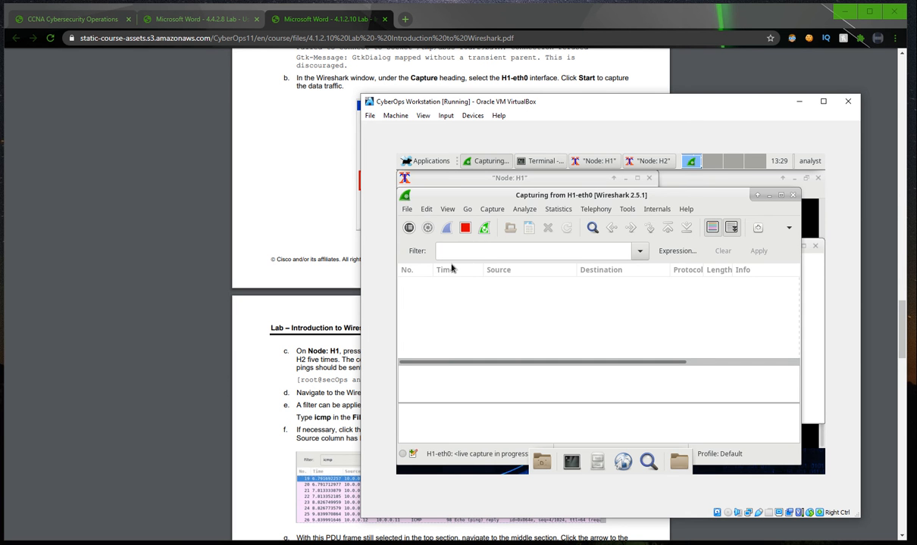
# - Run ping -c 5 10.0.0.12 in the Node: H1 terminal, checking the target against H2's IPv4 address
pyautogui.hotkey('alt', 'Tab')
pyautogui.press('Tab')
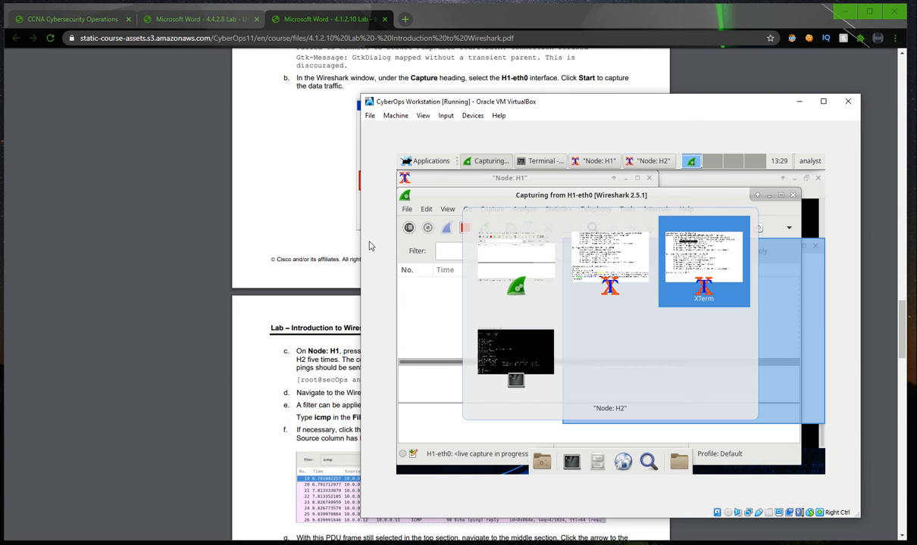
pyautogui.hotkey('alt', 'Tab')
pyautogui.press('Tab')
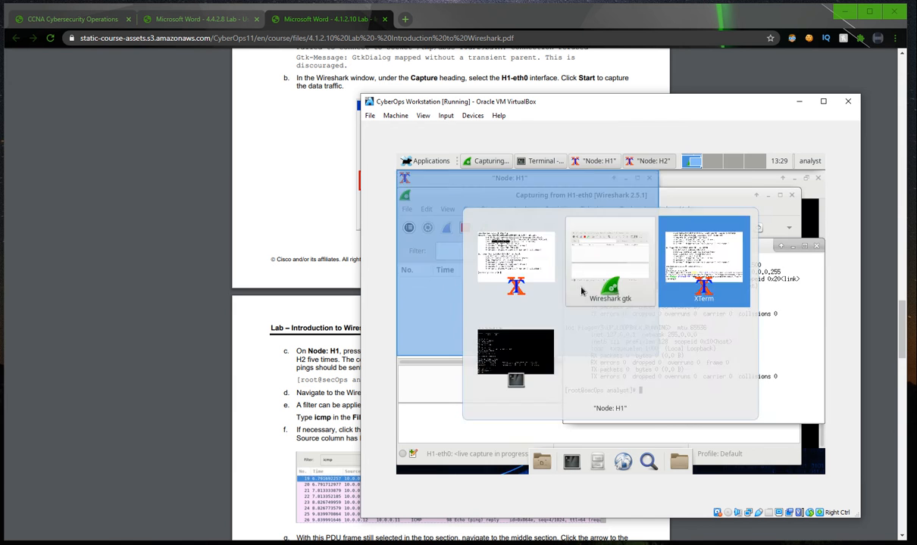
pyautogui.press('Return')
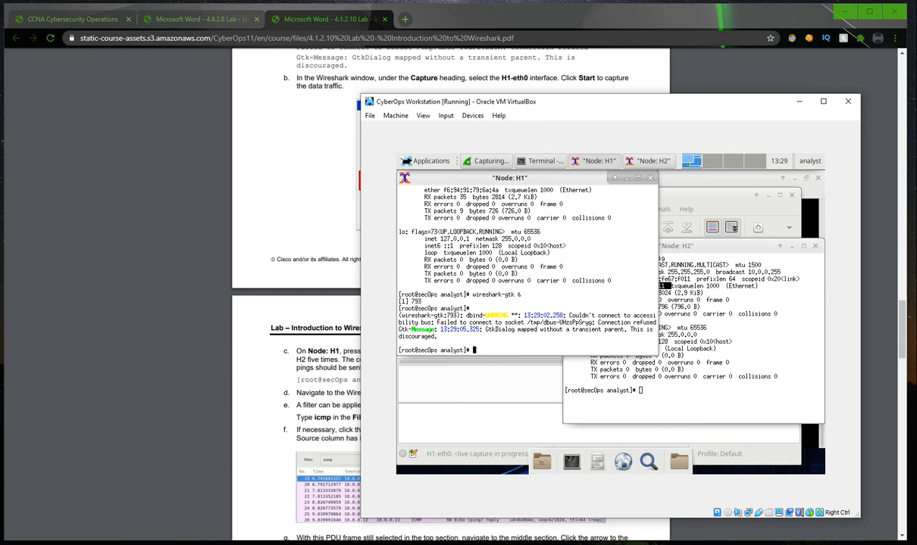
pyautogui.write('ping -c 5 10.0.0.12')
pyautogui.click(695, 383)
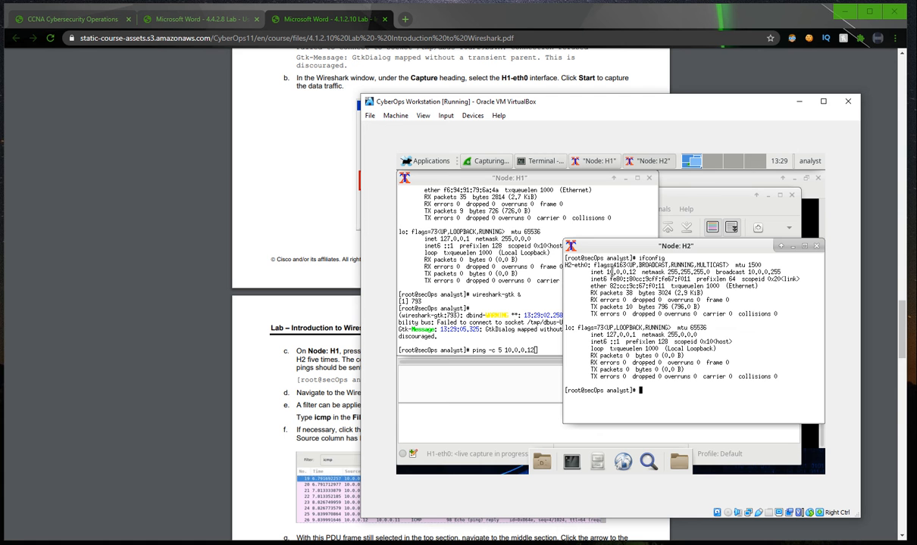
pyautogui.click(512, 274)
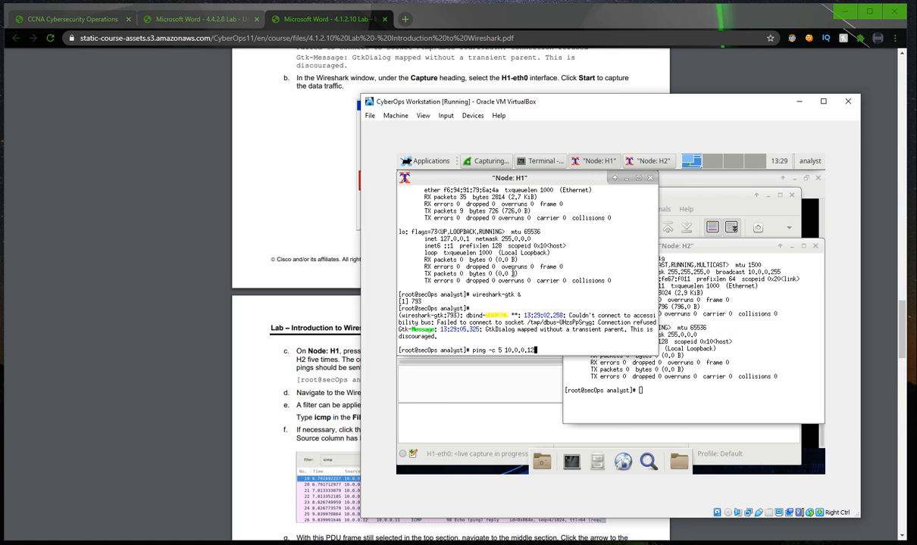
pyautogui.press('Return')
# - Examine the captured ARP and ICMP packets in Wireshark and the ping output in the Node: H1 terminal
pyautogui.hotkey('alt', 'Tab')
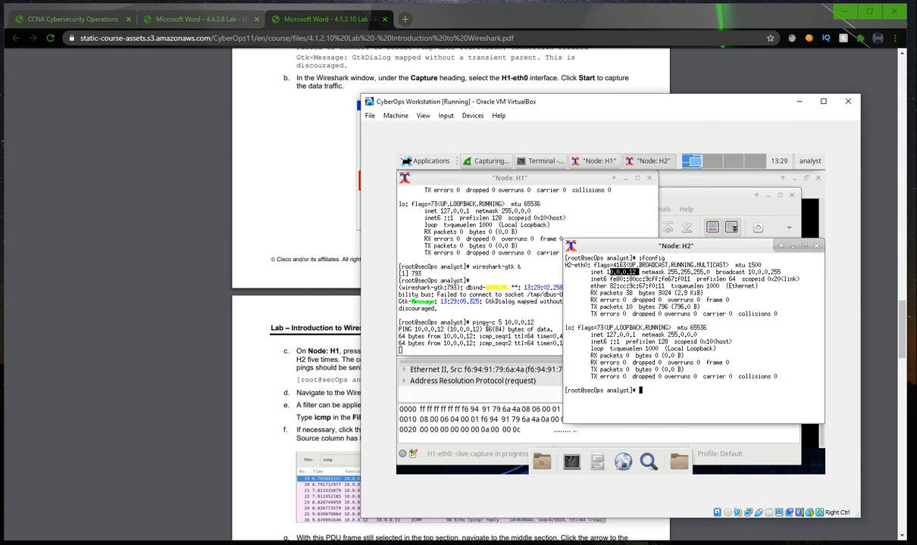
pyautogui.hotkey('alt', 'Tab')
pyautogui.scroll(2, 495, 322)
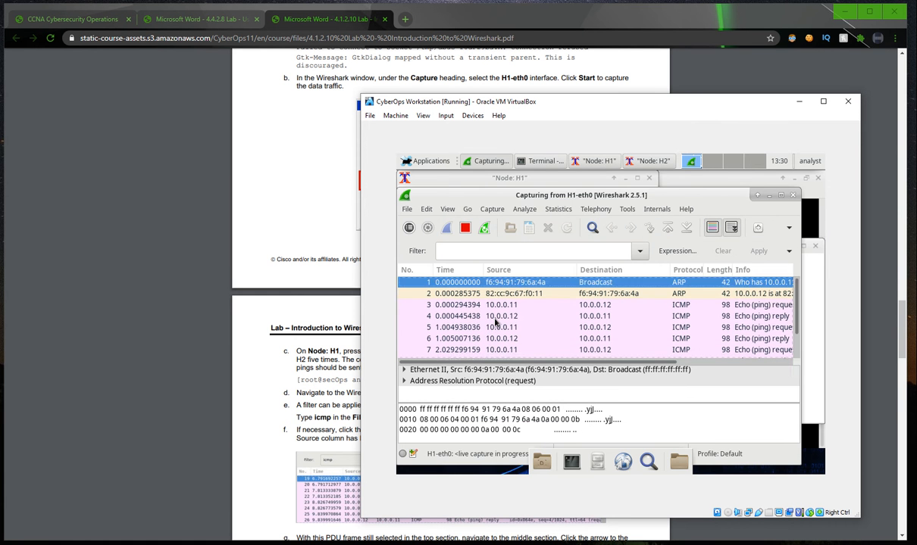
pyautogui.scroll(2, 495, 323)
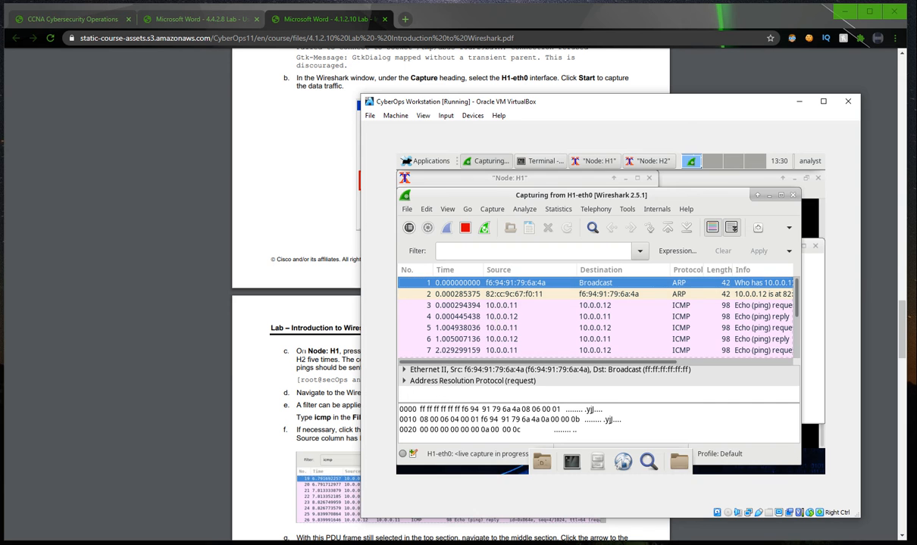
pyautogui.click(299, 352)
pyautogui.hotkey('alt', 'Tab')
pyautogui.hotkey('alt', 'Tab')
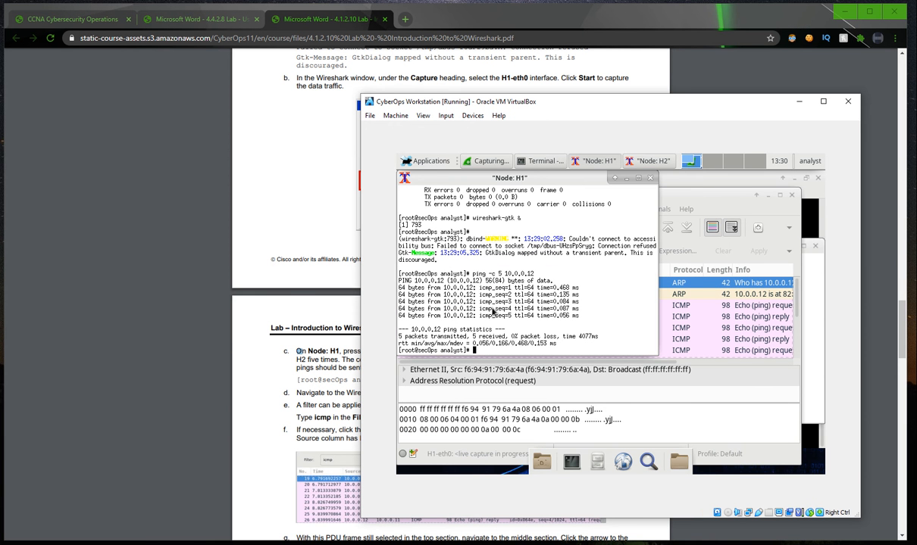
# - Stop the H1-eth0 packet capture and enter icmp as the display filter
pyautogui.hotkey('alt', 'Tab')
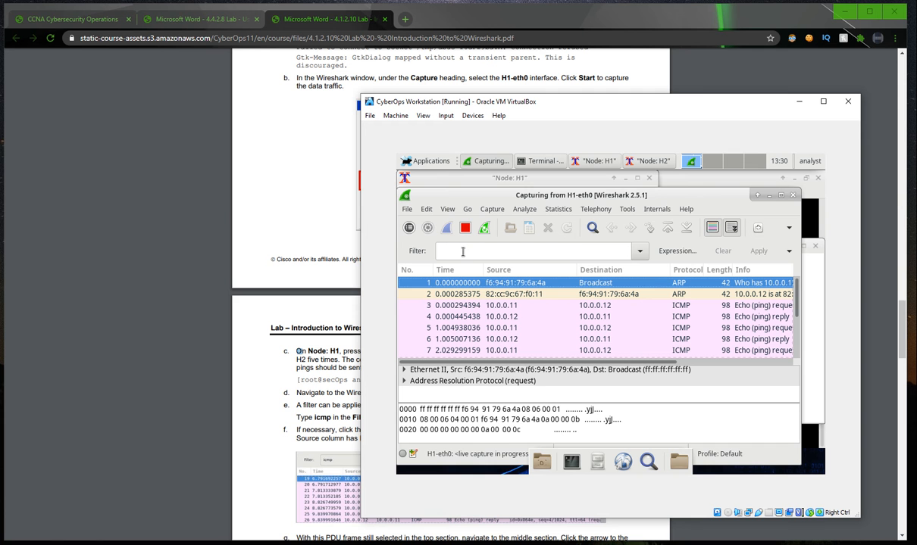
pyautogui.click(465, 227)
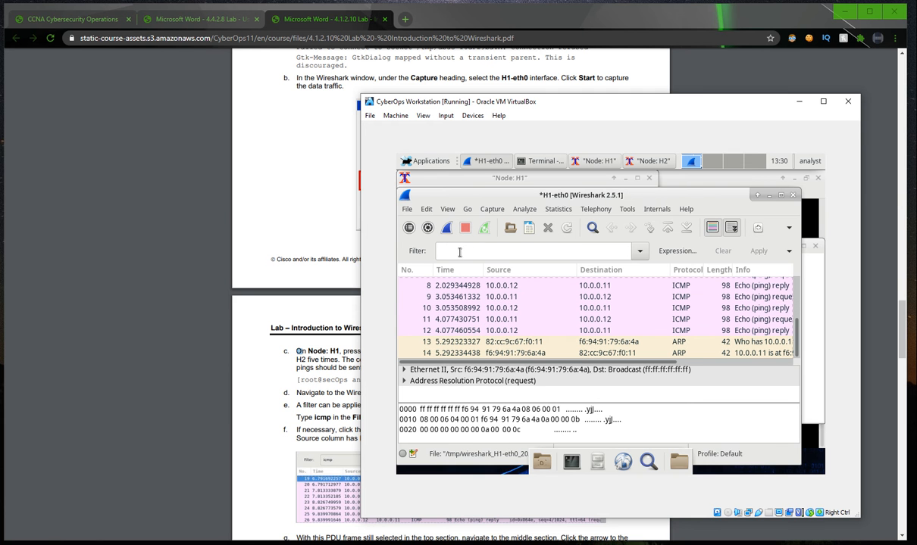
pyautogui.click(458, 256)
pyautogui.write('icmp')
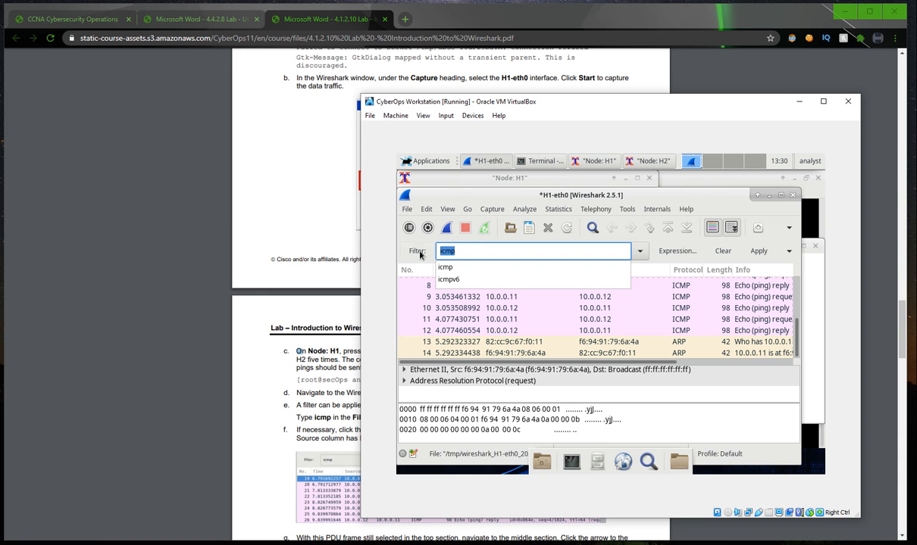
pyautogui.doubleClick(473, 247)
pyautogui.write('arp')
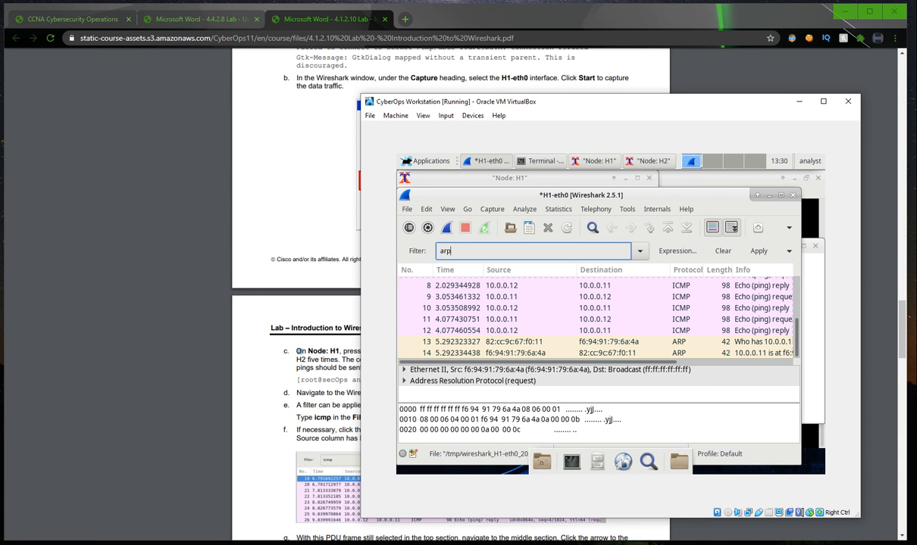
pyautogui.press('BackSpace')
pyautogui.press('BackSpace')
pyautogui.press('BackSpace')
# - Apply the icmp display filter to the captured packets
pyautogui.write('icmp')
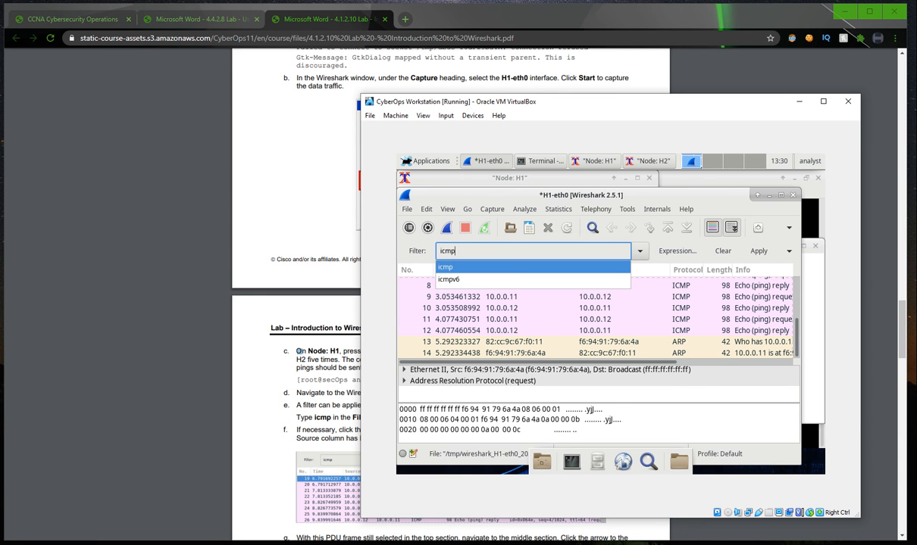
pyautogui.press('Return')
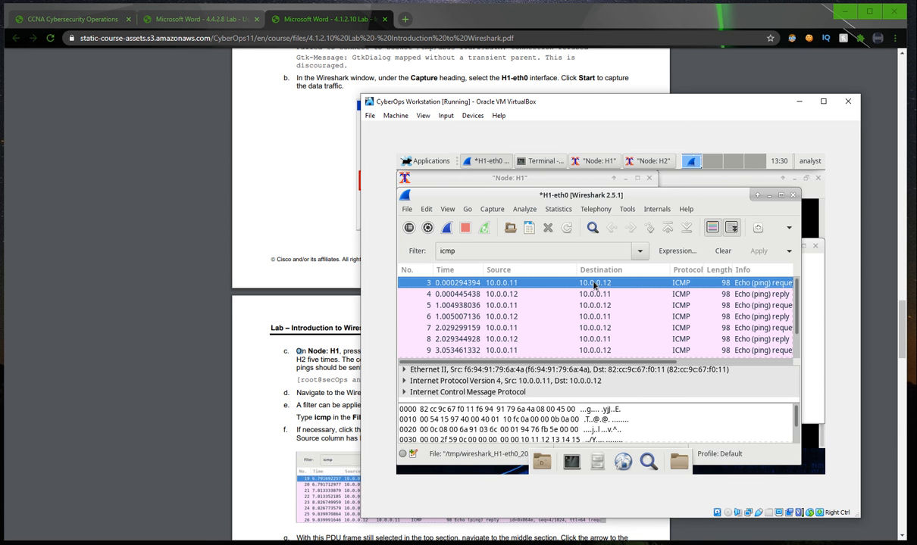
# - Review lab steps d to g in the PDF, highlighting the instructions on stopping the capture and applying the icmp filter
pyautogui.click(266, 326)
pyautogui.scroll(-3, 267, 326)
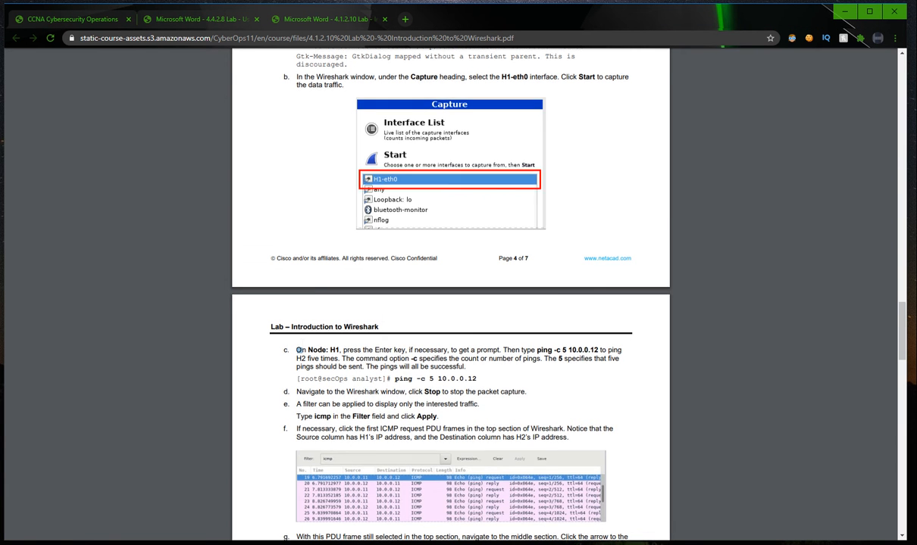
pyautogui.scroll(-1, 298, 126)
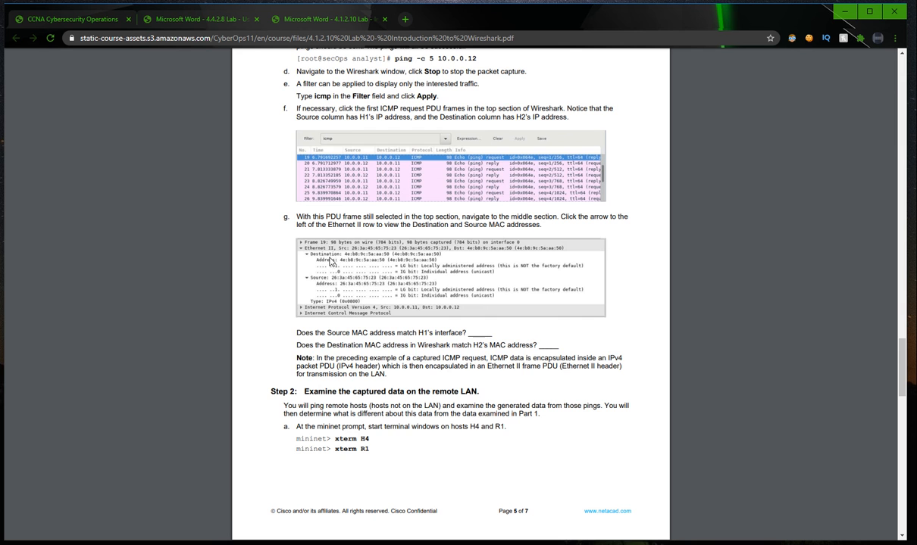
pyautogui.scroll(1, 331, 246)
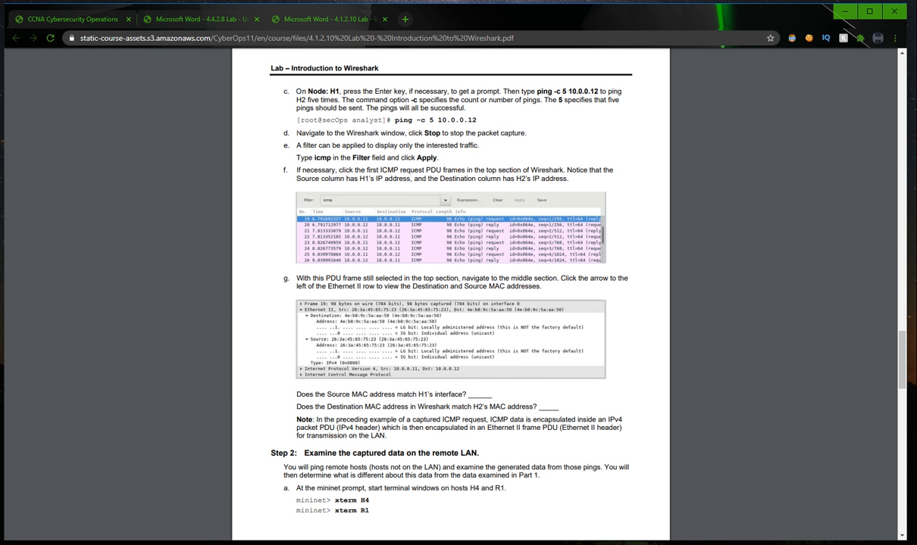
pyautogui.moveTo(296, 132); pyautogui.dragTo(513, 134)
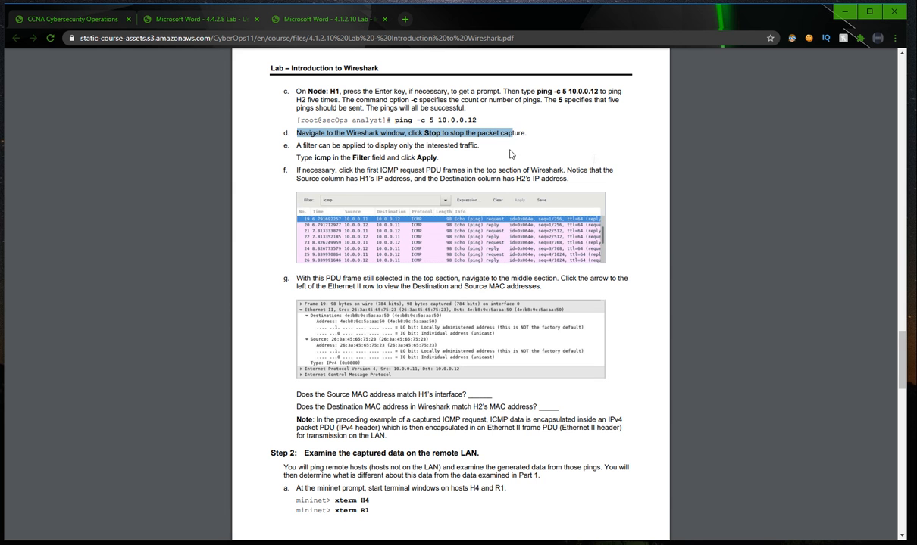
pyautogui.moveTo(295, 145); pyautogui.dragTo(478, 146)
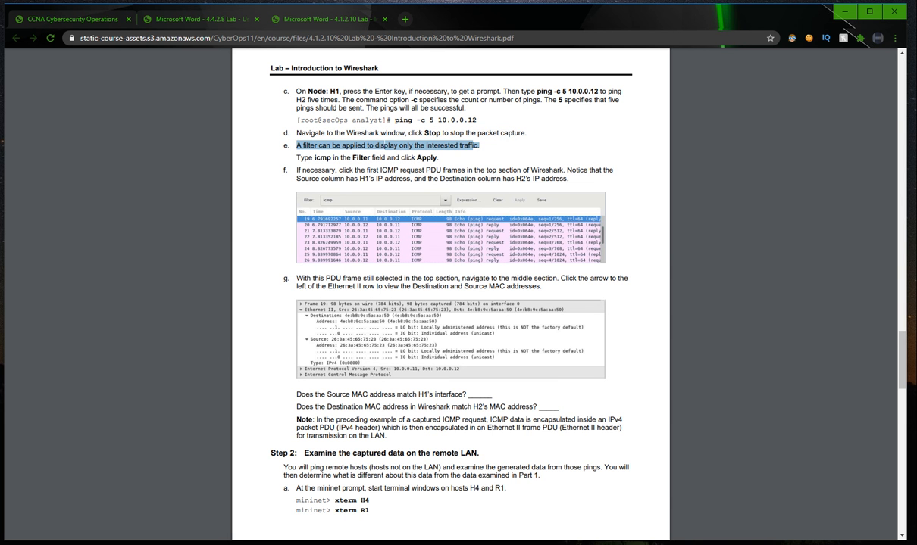
pyautogui.moveTo(296, 157); pyautogui.dragTo(438, 158)
pyautogui.click(381, 169)
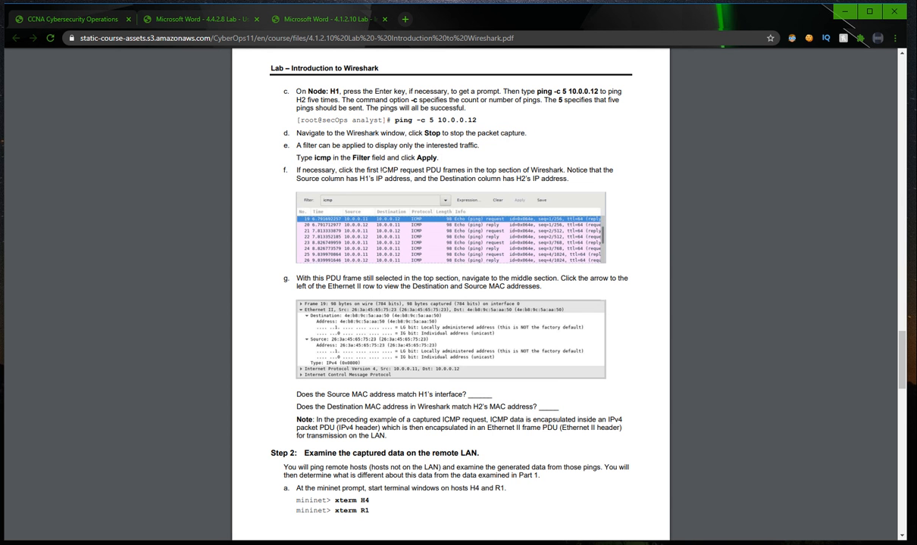
# - Review lab steps f and g in the PDF, including the questions on matching the source and destination MAC addresses
pyautogui.moveTo(297, 169); pyautogui.dragTo(587, 170)
pyautogui.click(588, 181)
pyautogui.moveTo(629, 278); pyautogui.dragTo(297, 278)
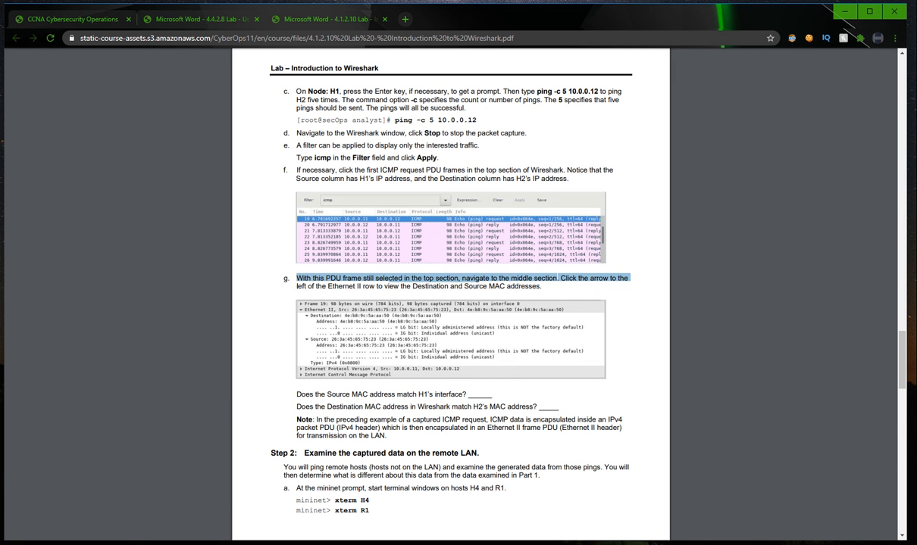
pyautogui.click(297, 278)
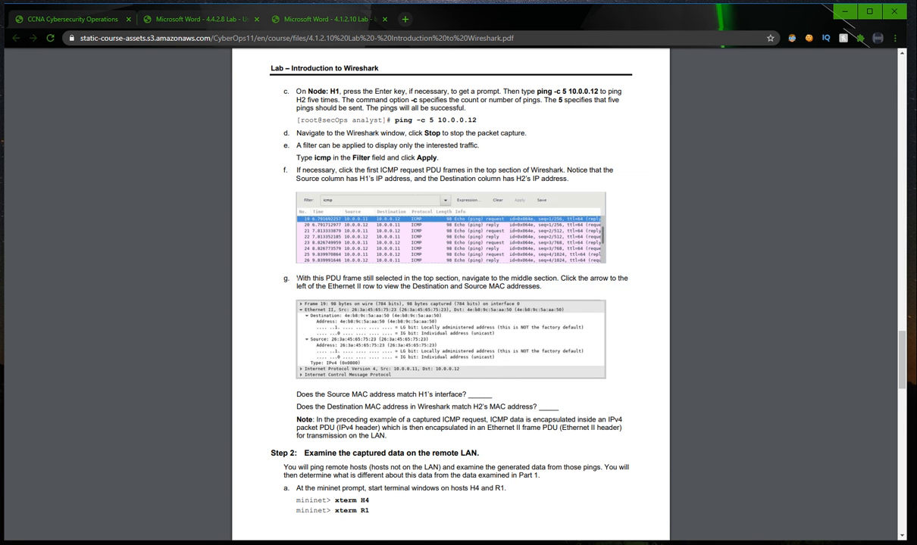
pyautogui.scroll(-3, 450, 303)
pyautogui.moveTo(297, 326); pyautogui.dragTo(480, 327)
pyautogui.click(338, 341)
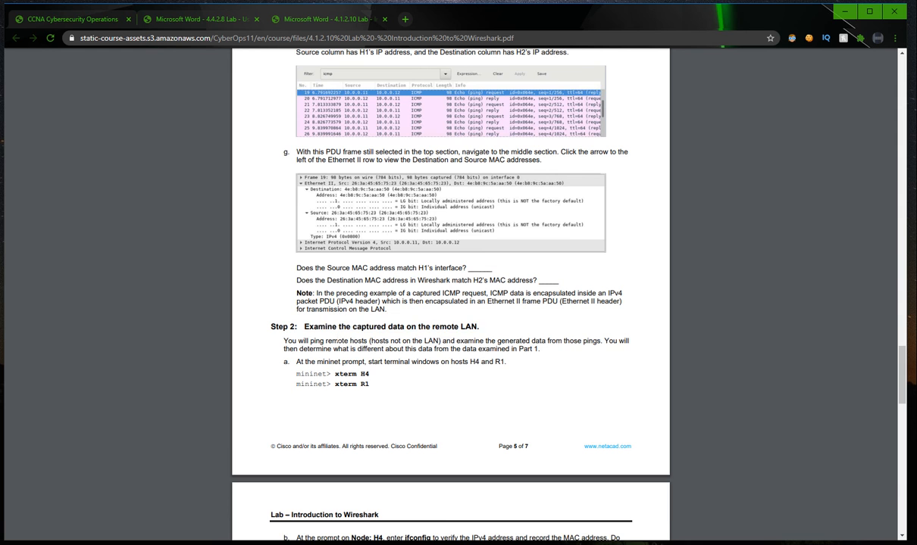
pyautogui.scroll(3, 338, 341)
# - In Wireshark, enlarge the packet details pane and expand the Ethernet II row of the first ICMP request
pyautogui.hotkey('alt', 'Tab')
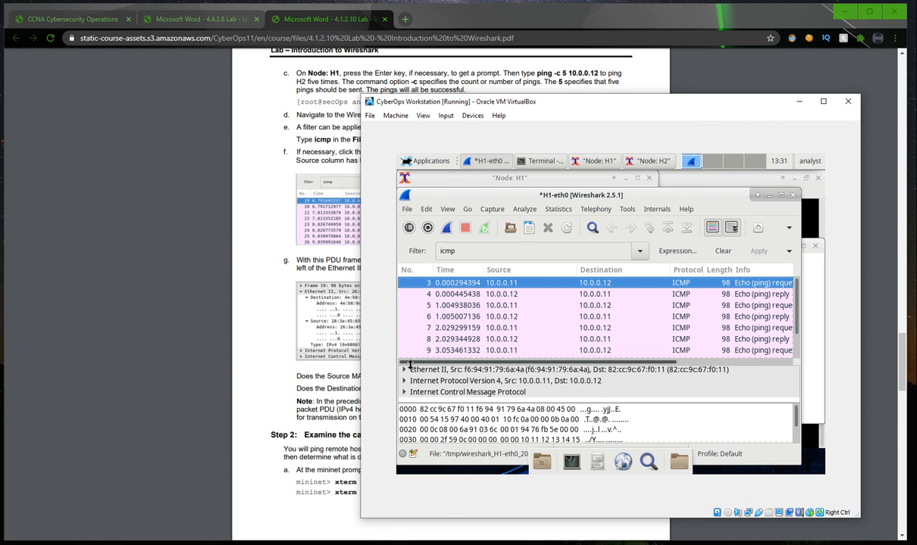
pyautogui.moveTo(409, 365); pyautogui.dragTo(409, 326)
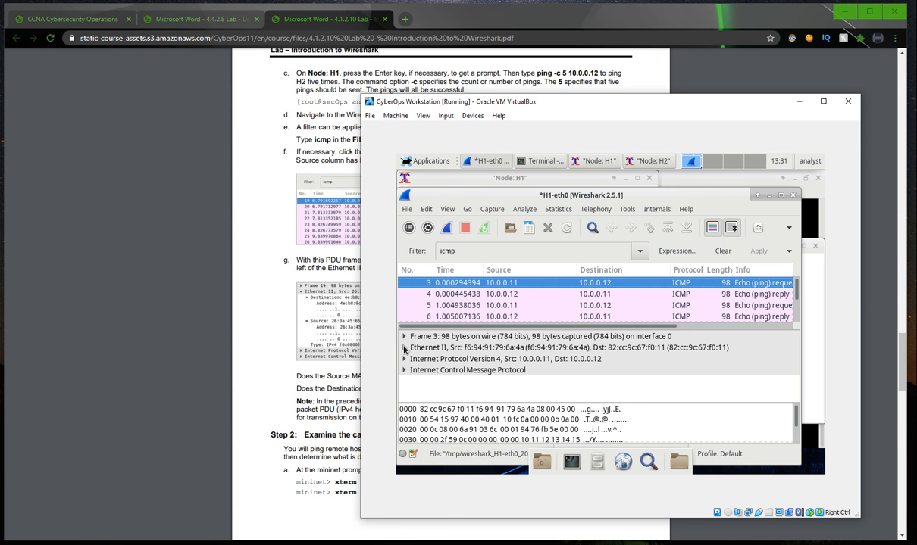
pyautogui.click(404, 347)
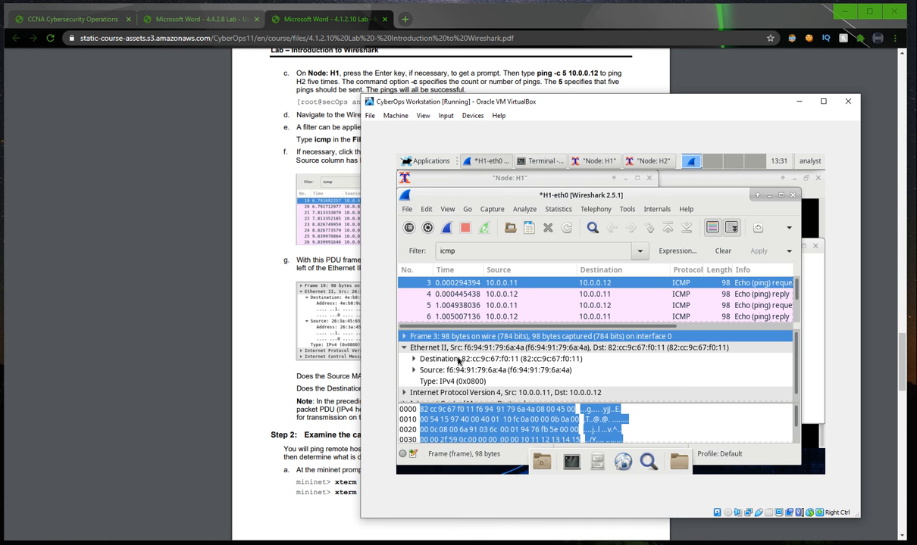
# - Bring up the Node: H2 terminal beside the packet details and highlight H2-eth0's MAC address to compare it with the frame's destination
pyautogui.hotkey('alt', 'Tab')
pyautogui.hotkey('alt', 'Tab')
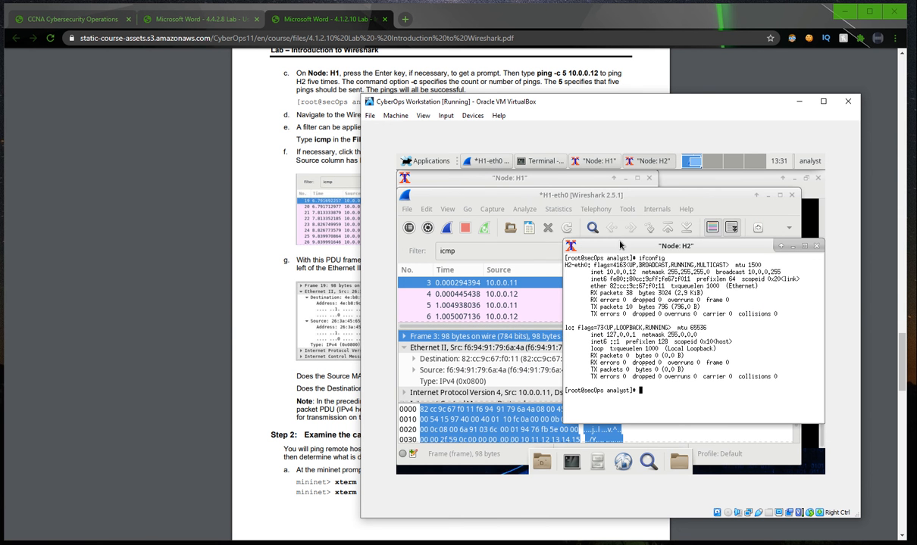
pyautogui.moveTo(604, 245); pyautogui.dragTo(677, 202)
pyautogui.moveTo(655, 241); pyautogui.dragTo(709, 241)
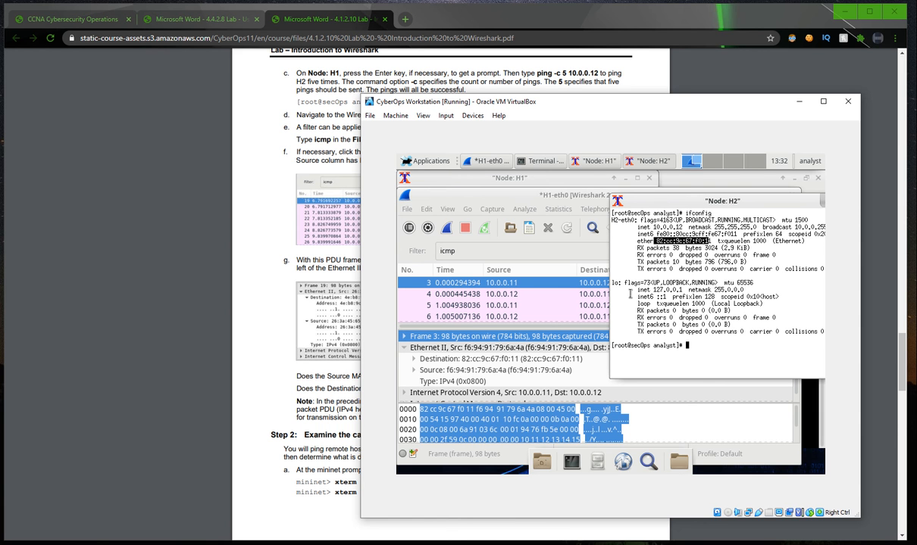
# - Find the ifconfig output in the Node: H1 terminal and highlight H1-eth0's MAC address to compare it with the frame's source
pyautogui.hotkey('alt', 'Tab')
pyautogui.hotkey('alt', 'Tab')
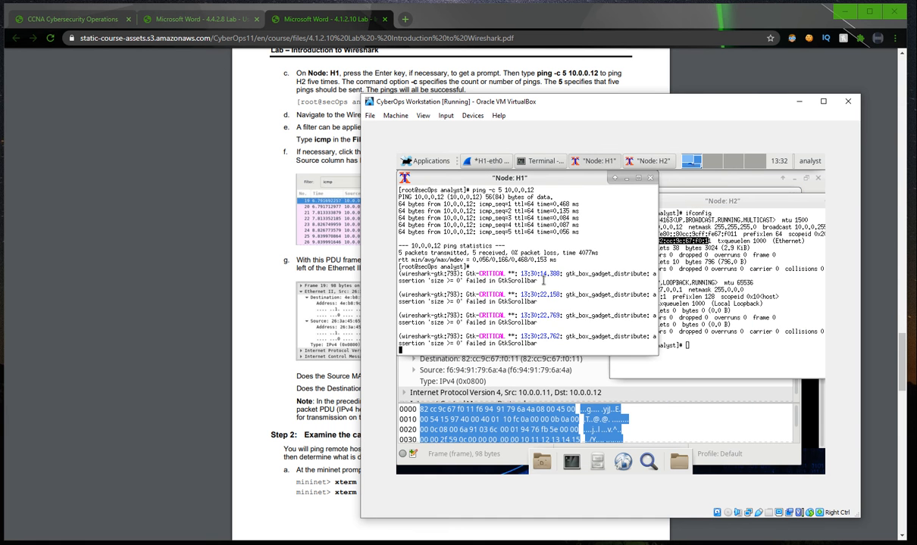
pyautogui.scroll(5, 544, 281)
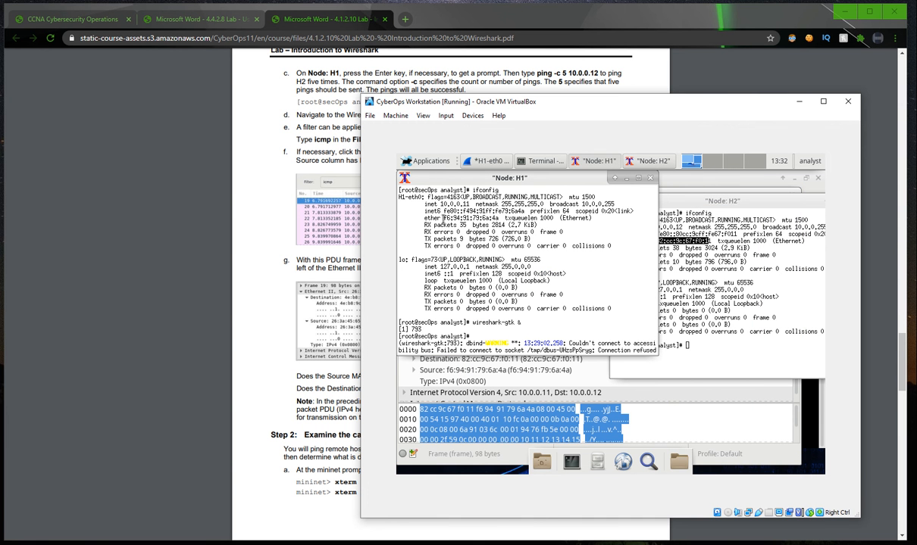
pyautogui.moveTo(442, 217); pyautogui.dragTo(499, 217)
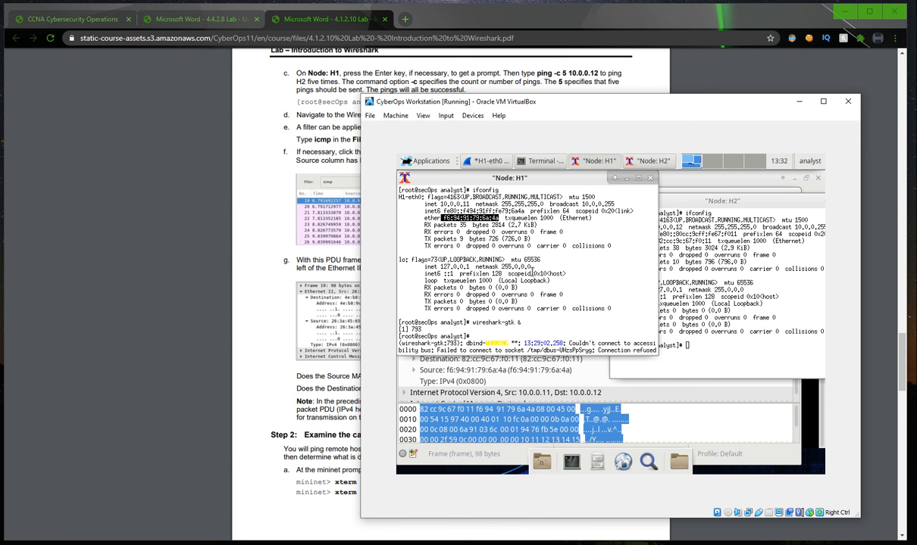
pyautogui.scroll(-5, 535, 267)
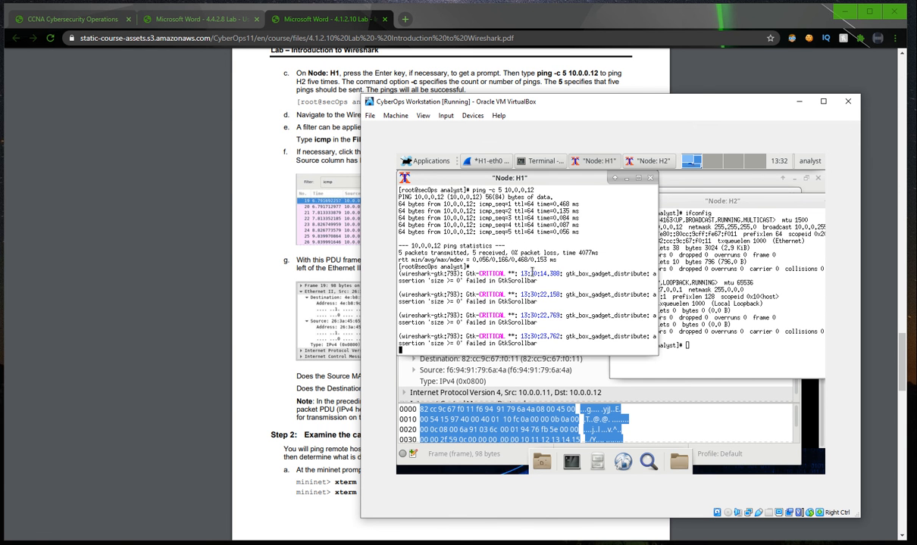
# - Review the lab PDF from Part 2 Step 1 on the same LAN through the start of Step 2 on the remote LAN
pyautogui.click(219, 379)
pyautogui.scroll(3, 425, 360)
pyautogui.scroll(8, 426, 362)
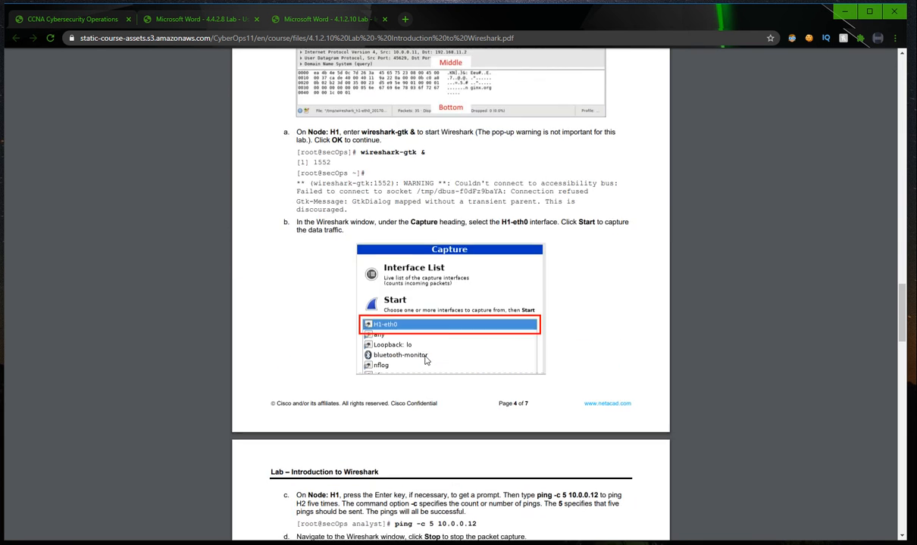
pyautogui.scroll(3, 425, 361)
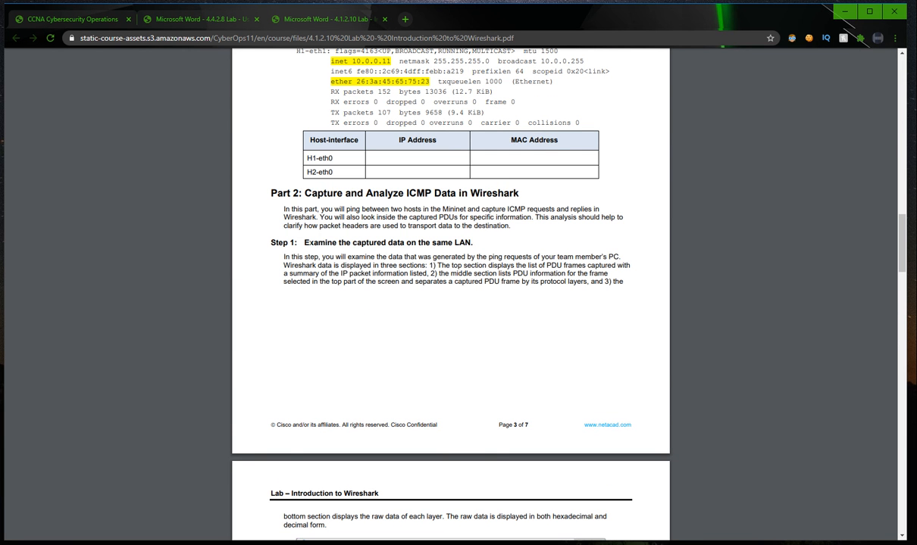
pyautogui.moveTo(304, 243); pyautogui.dragTo(431, 242)
pyautogui.click(331, 348)
pyautogui.scroll(-2, 347, 368)
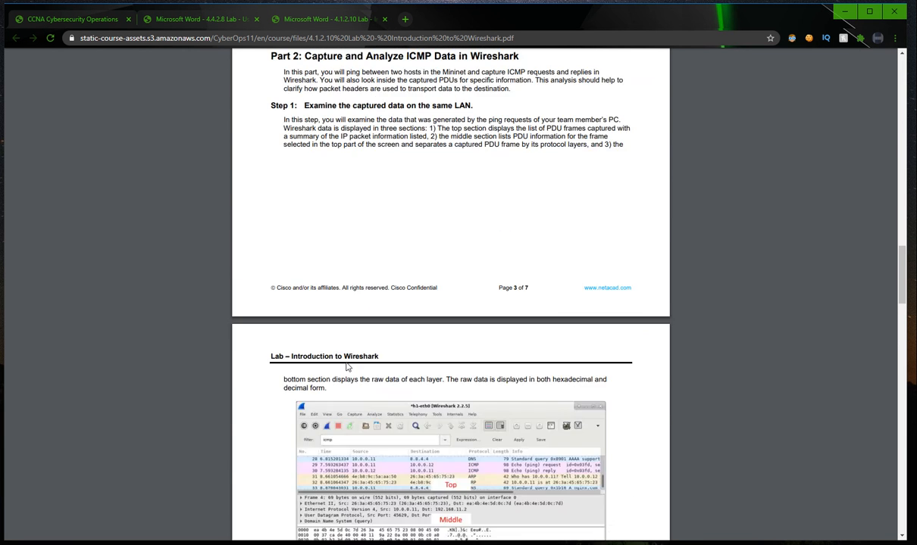
pyautogui.scroll(-13, 347, 367)
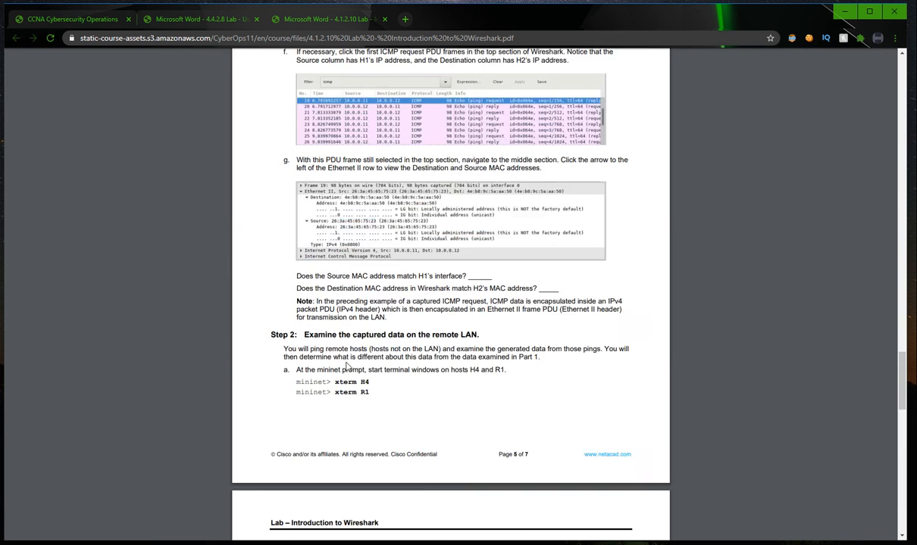
pyautogui.scroll(-2, 347, 367)
pyautogui.moveTo(322, 207); pyautogui.dragTo(479, 207)
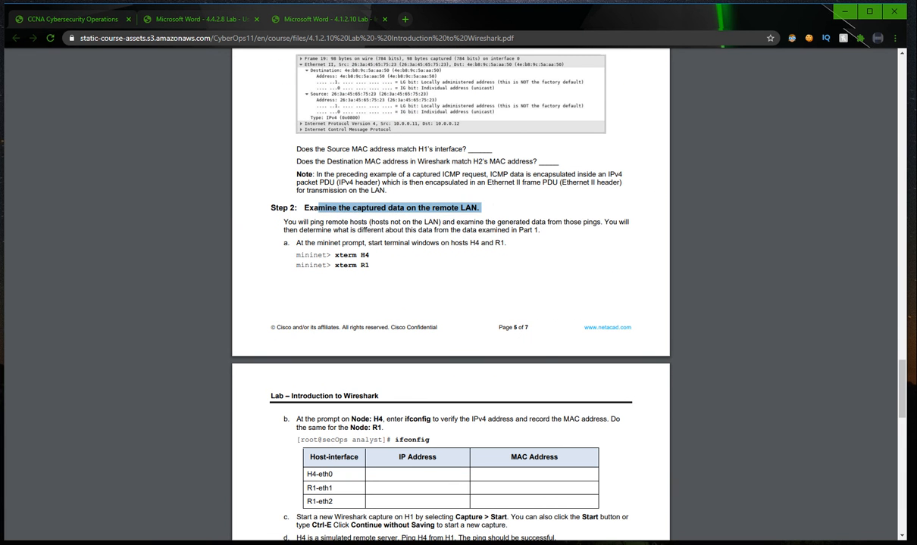
pyautogui.click(493, 210)
pyautogui.scroll(1, 451, 295)
# - Return to the virtual machine, close the Node: H1 and Node: H2 terminals with exit, and quit Wireshark without saving the capture
pyautogui.hotkey('alt', 'Tab')
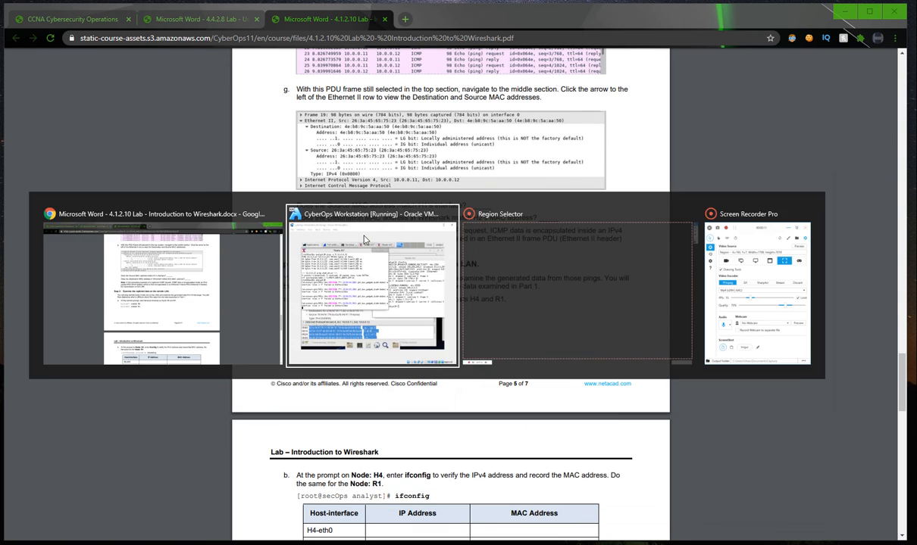
pyautogui.press('Return')
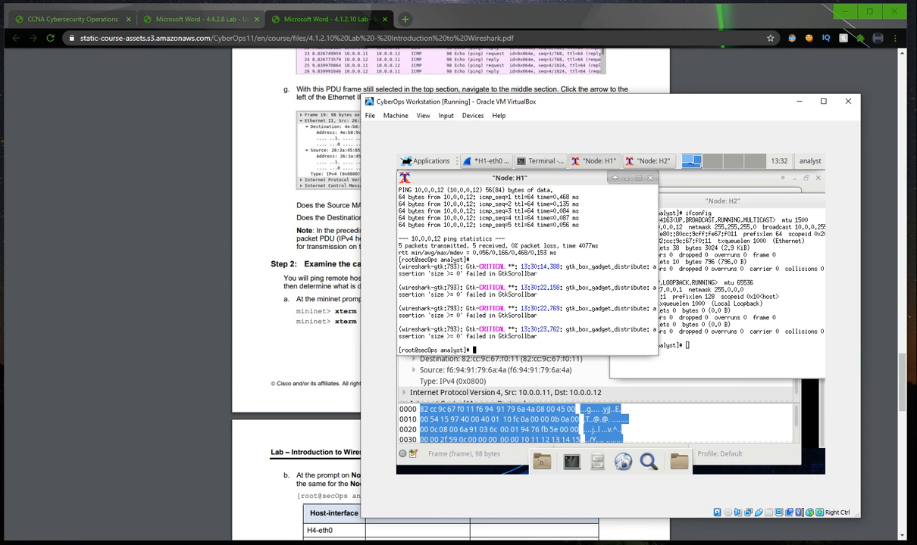
pyautogui.write('exit')
pyautogui.press('Return')
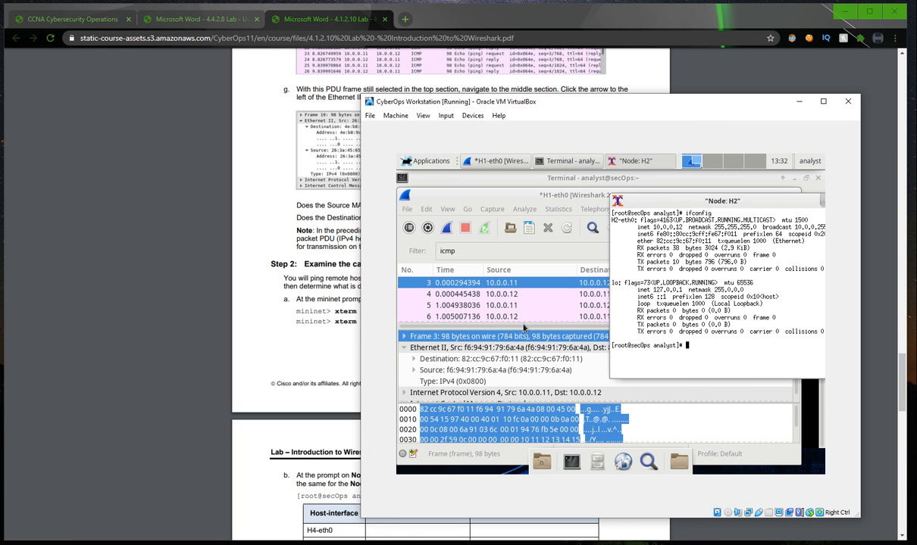
pyautogui.write('exit')
pyautogui.press('Return')
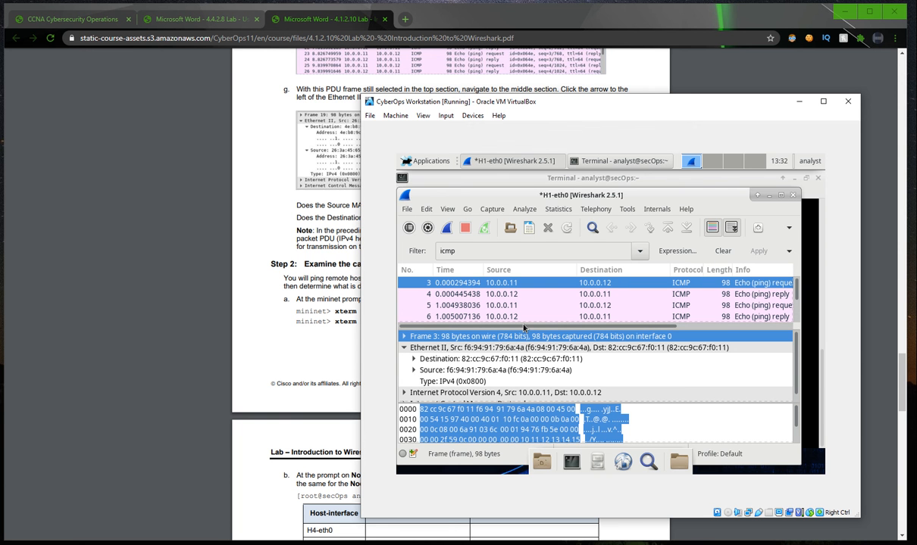
pyautogui.click(792, 196)
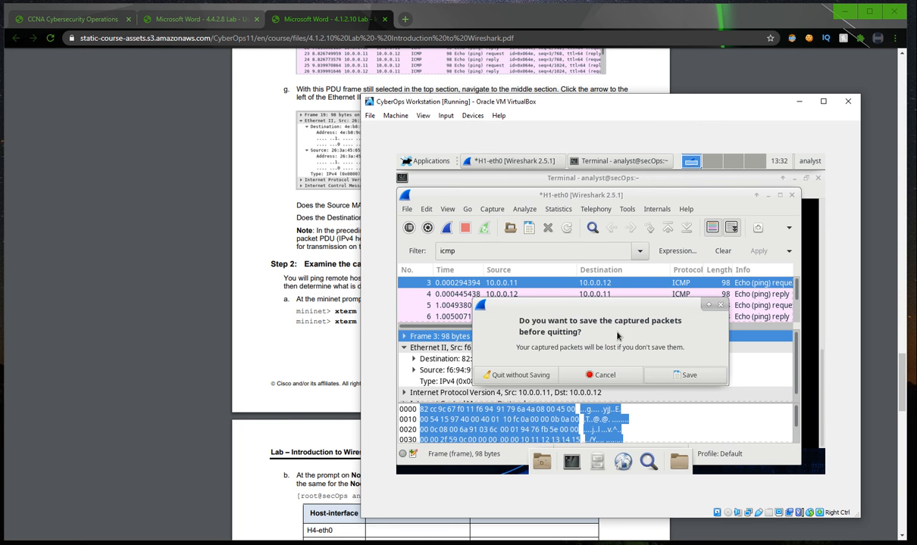
pyautogui.click(542, 376)
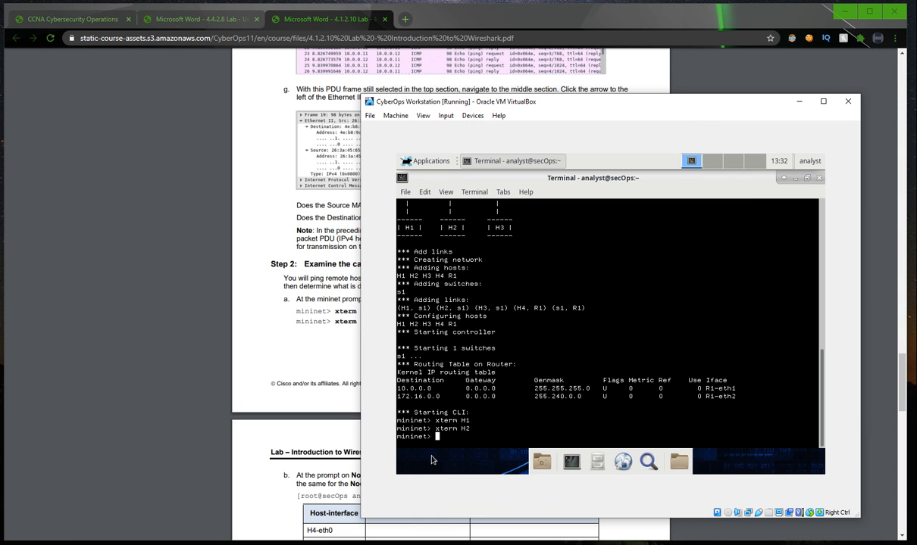
# - Check Step 2a in the lab PDF and start a terminal window for host H4 from the mininet prompt with xterm H4
pyautogui.click(341, 384)
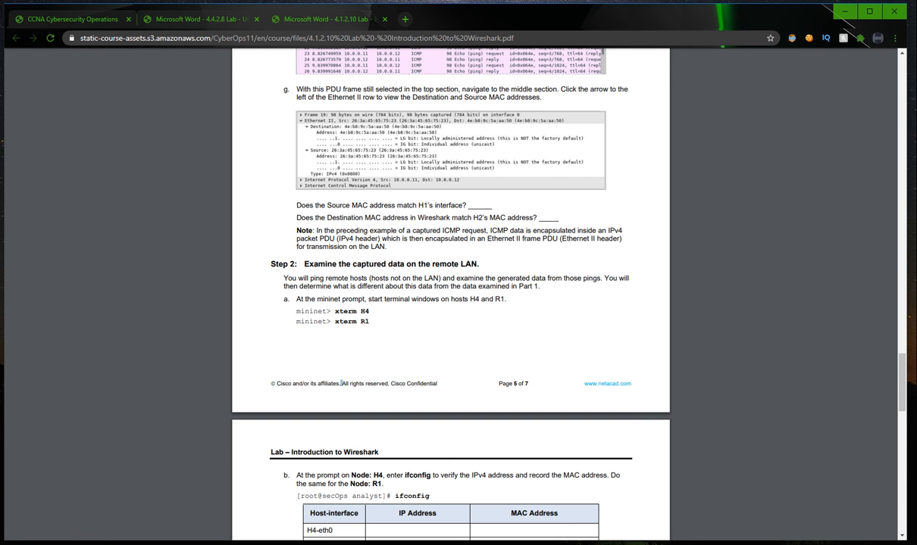
pyautogui.moveTo(346, 310); pyautogui.dragTo(369, 311)
pyautogui.click(337, 301)
pyautogui.scroll(-2, 360, 400)
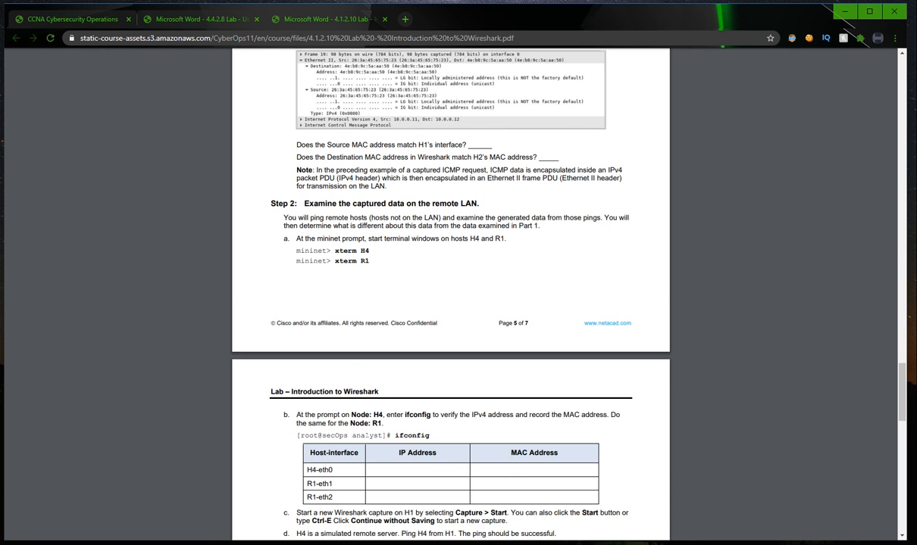
pyautogui.scroll(-3, 367, 443)
pyautogui.hotkey('alt', 'Tab')
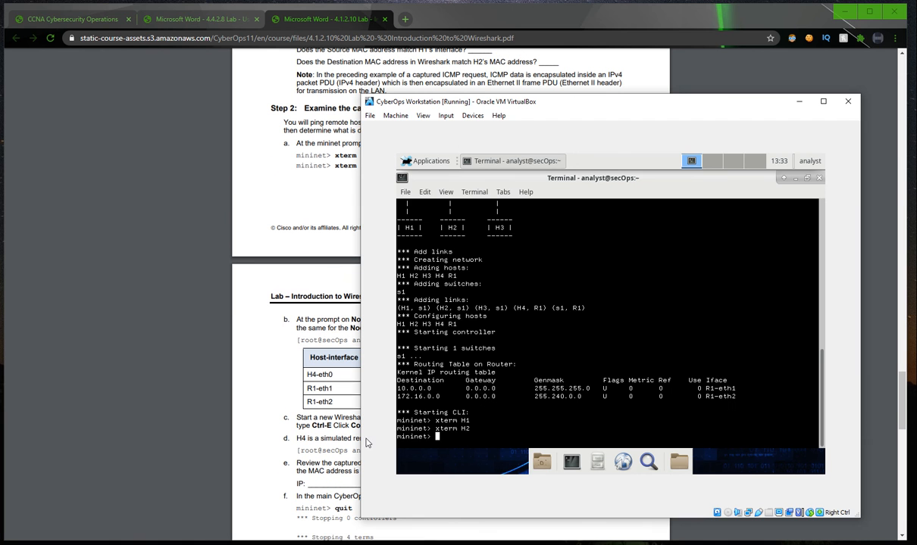
pyautogui.write('xterm H4')
pyautogui.press('Return')
pyautogui.write('xterm ')
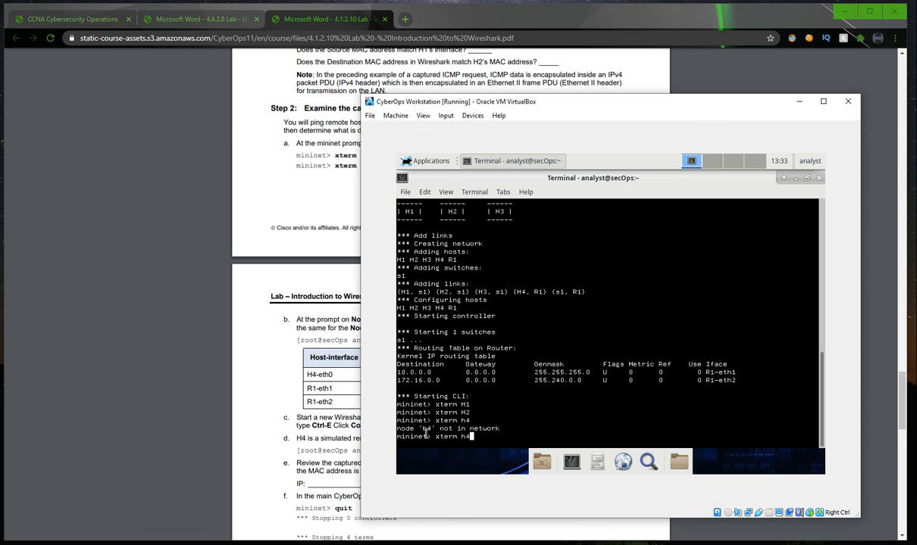
pyautogui.write('H4')
pyautogui.press('Return')
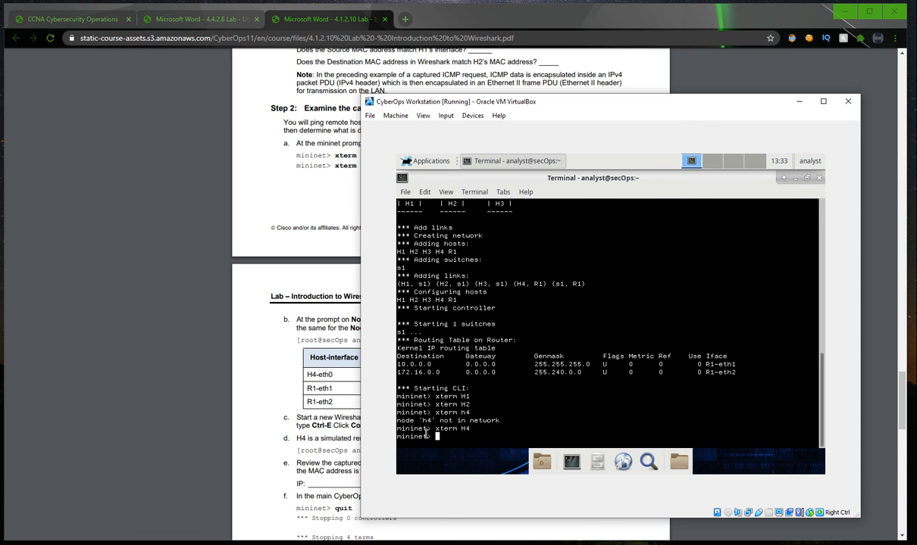
pyautogui.click(426, 434)
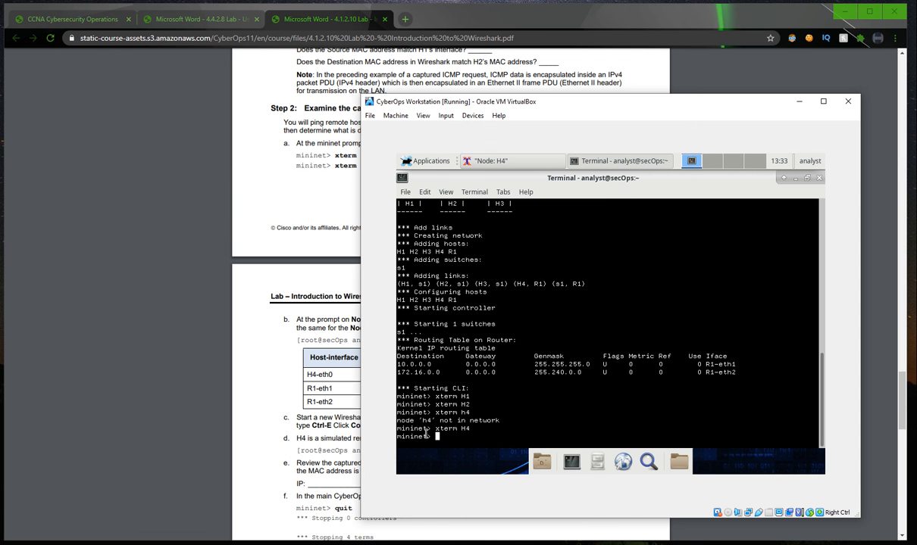
# - Start a terminal window for router R1 from the mininet prompt with xterm R1
pyautogui.write('xterm')
pyautogui.write('R1')
pyautogui.press('Return')
# - Read Step 2b in the lab PDF and run ifconfig in the Node: R1 terminal to list its interface addresses
pyautogui.click(296, 375)
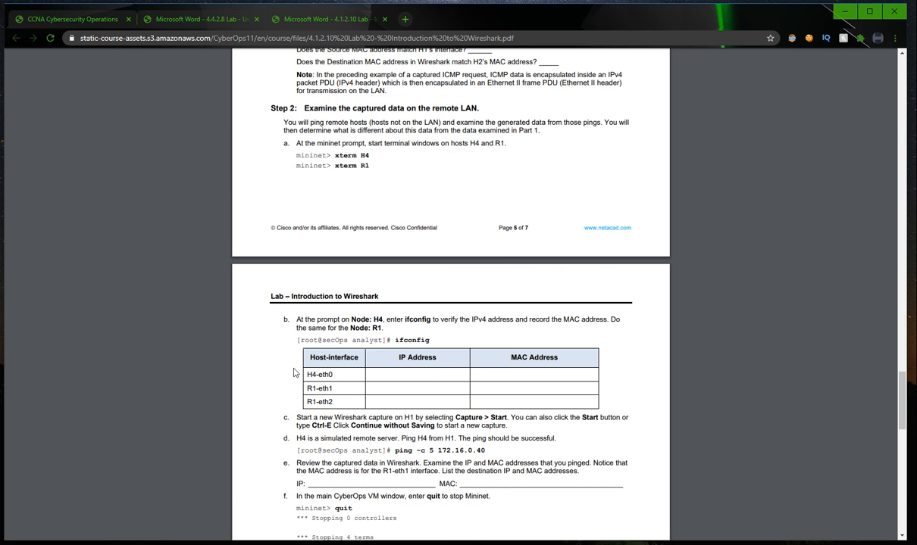
pyautogui.moveTo(290, 319); pyautogui.dragTo(386, 327)
pyautogui.scroll(-3, 451, 303)
pyautogui.click(455, 289)
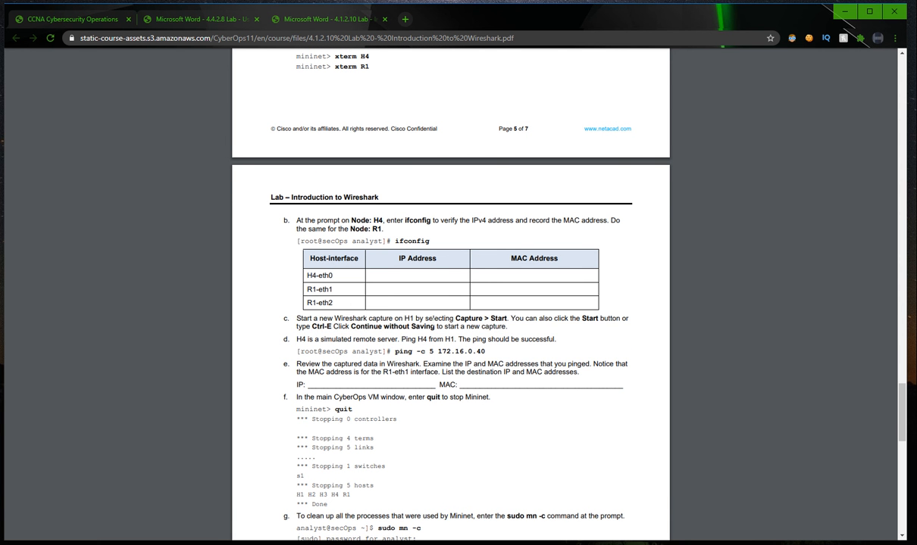
pyautogui.scroll(1, 451, 303)
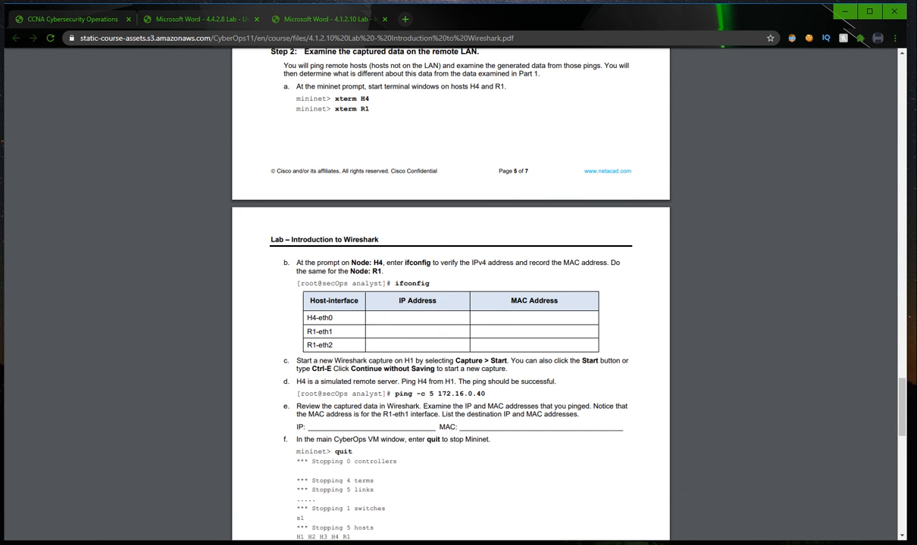
pyautogui.hotkey('alt', 'Tab')
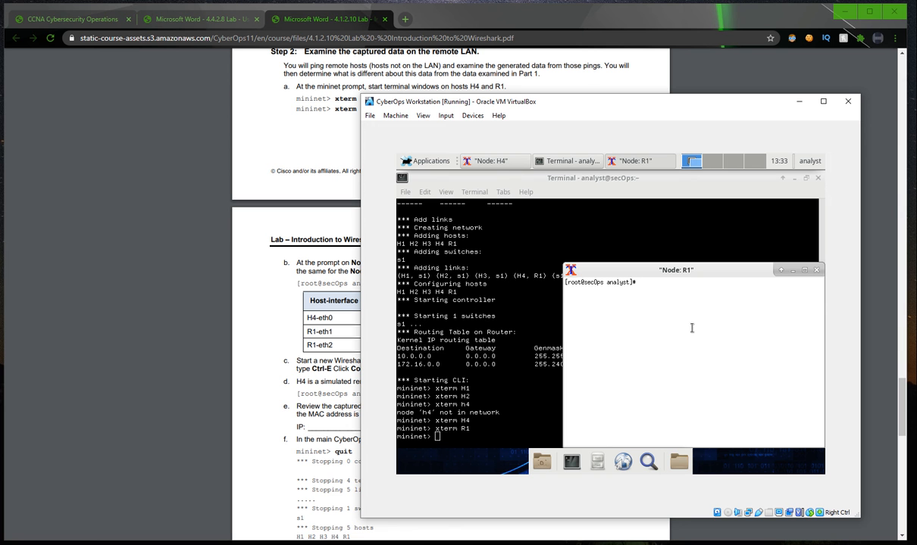
pyautogui.write('ifcofi')
pyautogui.press('Return')
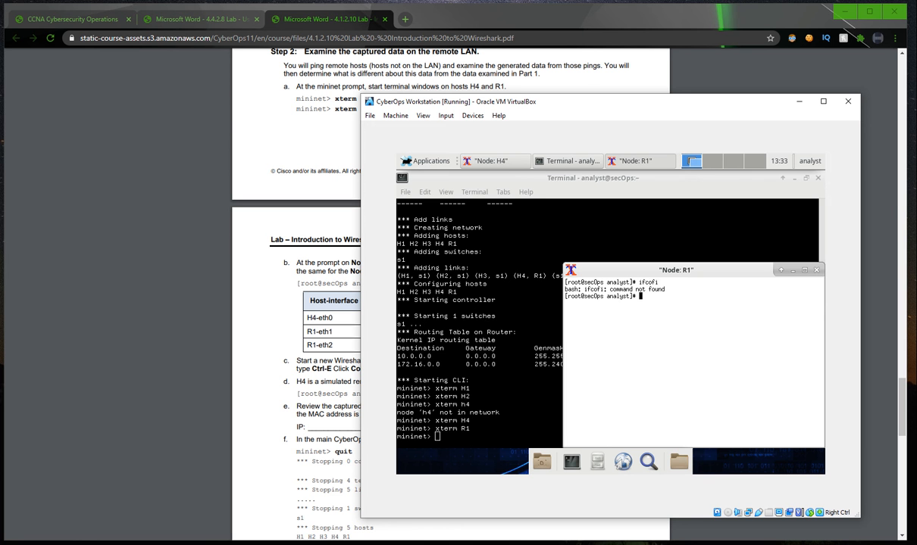
pyautogui.write('ifconfig')
pyautogui.press('Return')
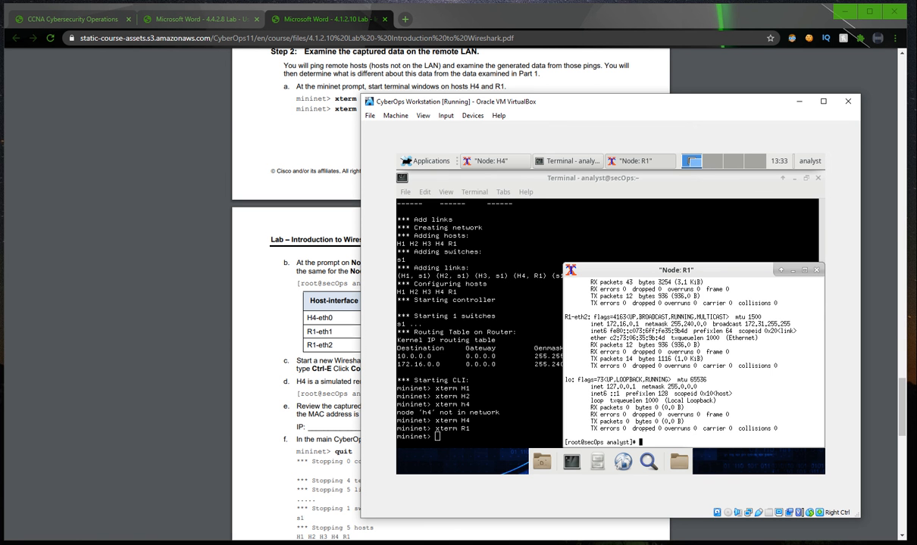
# - Run ifconfig in the Node: H4 terminal to list its interface addresses
pyautogui.hotkey('alt', 'Tab')
pyautogui.hotkey('alt', 'Tab')
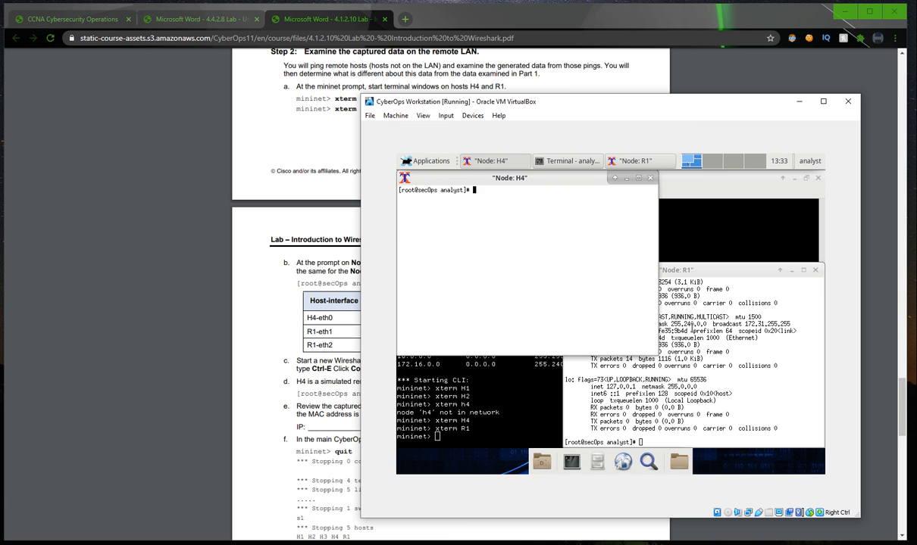
pyautogui.write('ifconfig')
pyautogui.press('Return')
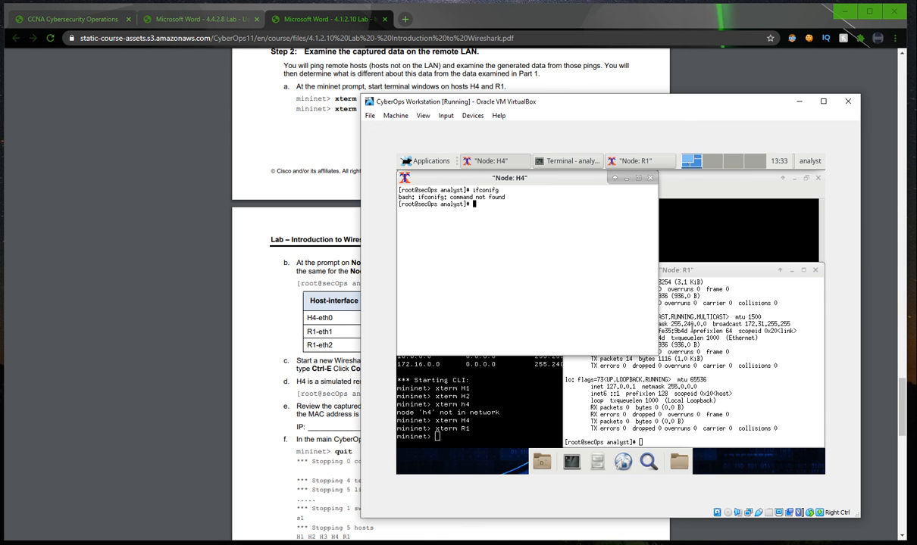
pyautogui.write('ifconfig')
pyautogui.press('Return')
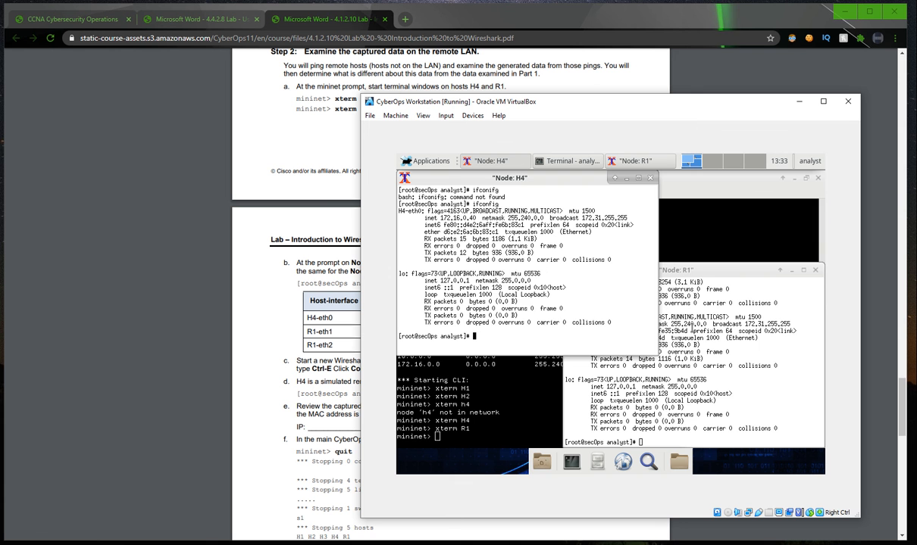
# - Start a terminal window for host H1 from the mininet prompt with xterm H1
pyautogui.hotkey('alt', 'Tab')
pyautogui.hotkey('alt', 'Tab')
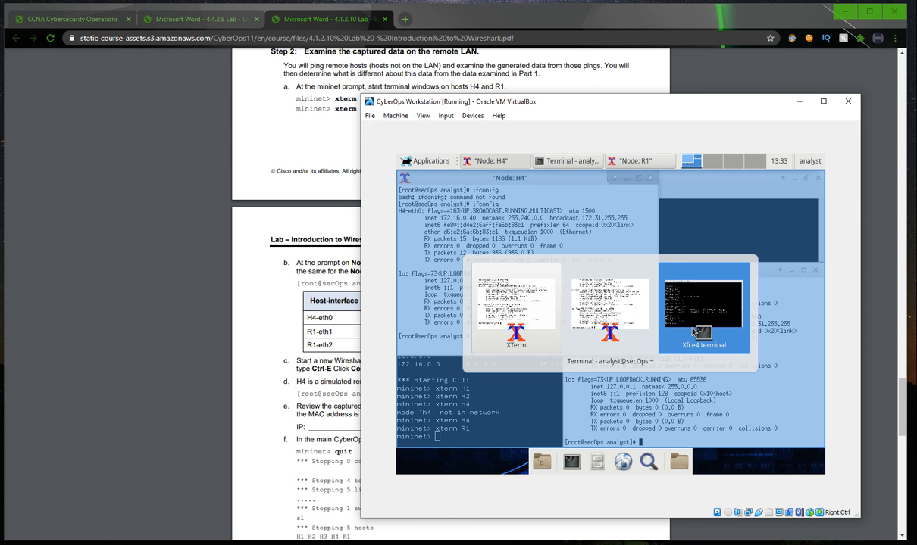
pyautogui.write('xter')
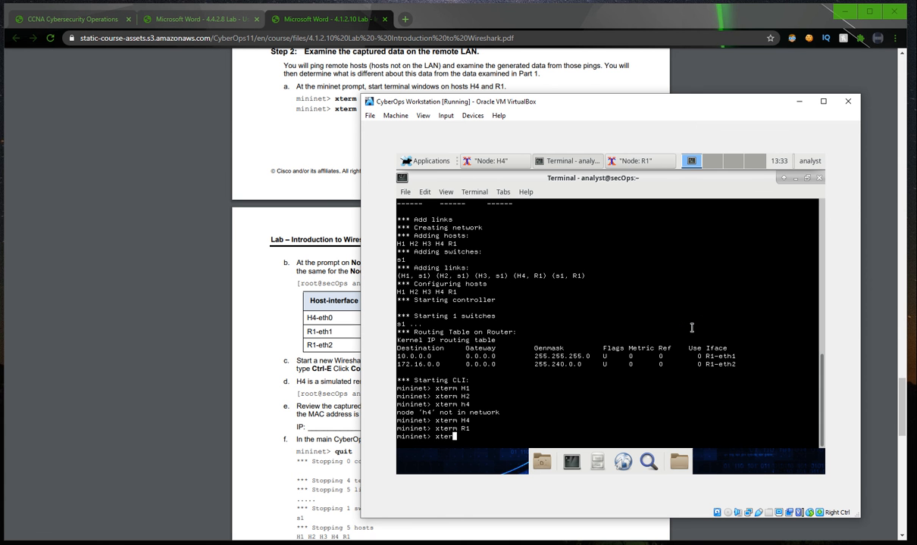
pyautogui.write('m H1')
pyautogui.press('Return')
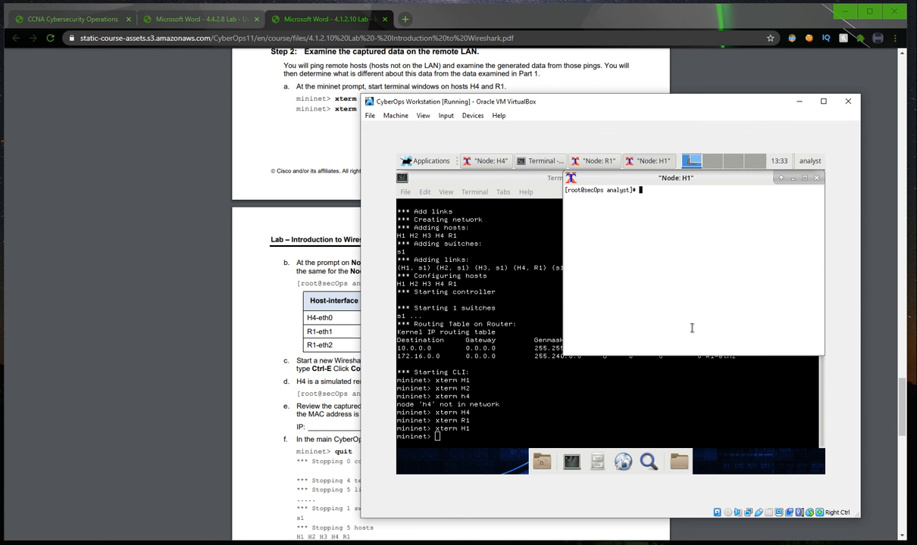
# - Run ifconfig in the Node: H1 terminal and dismiss the low battery notice
pyautogui.write('ifconfig')
pyautogui.press('Return')
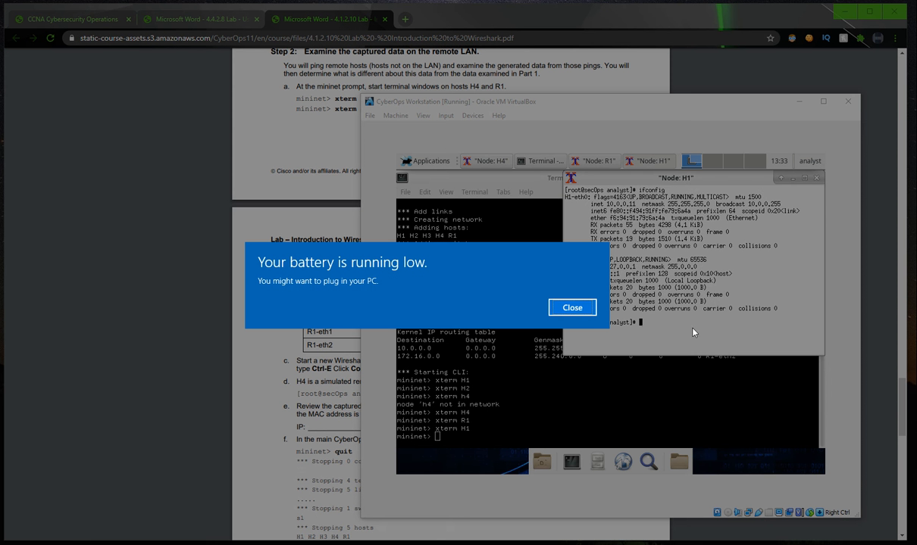
pyautogui.click(561, 308)
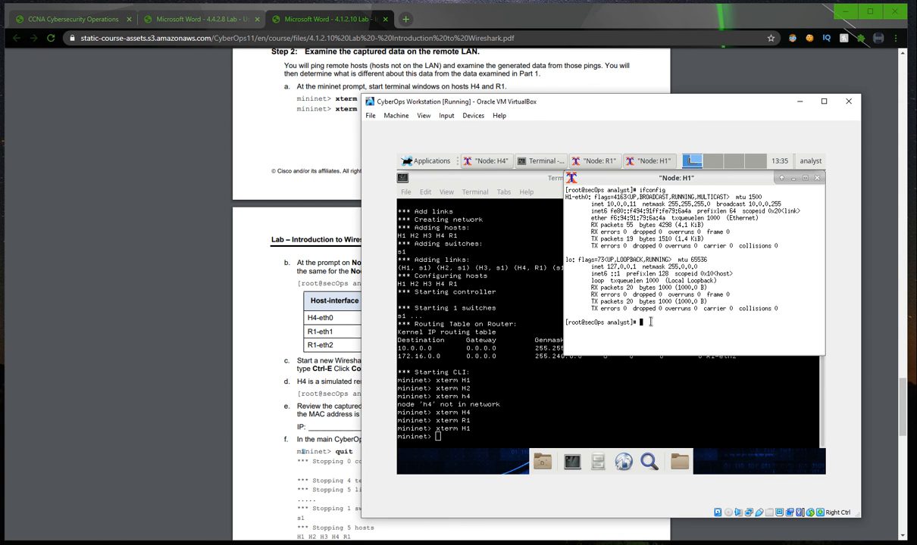
# - Ping H4 from the Node: H1 terminal with ping -c 5 172.16.0.40, taking the address from H4's ifconfig output
pyautogui.write('ping -c 5')
pyautogui.hotkey('alt', 'Tab')
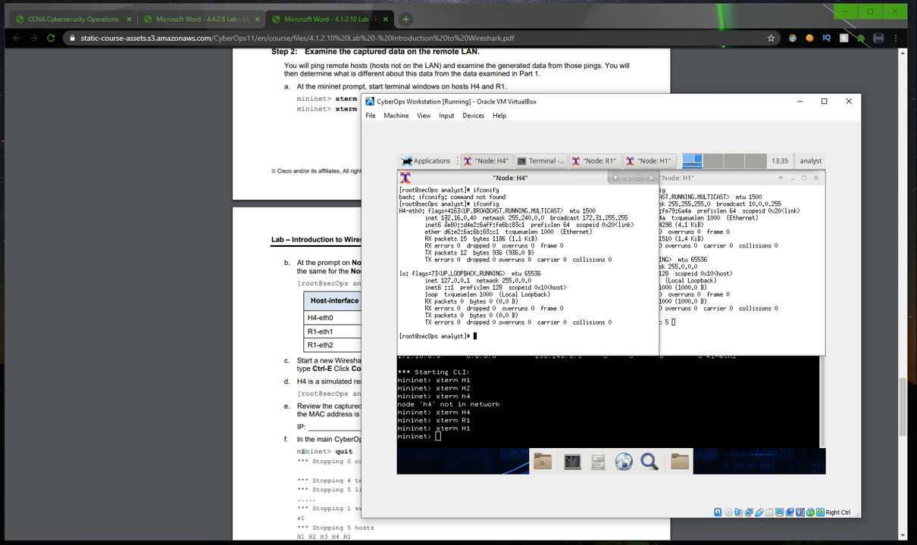
pyautogui.moveTo(437, 217); pyautogui.dragTo(478, 217)
pyautogui.click(694, 342)
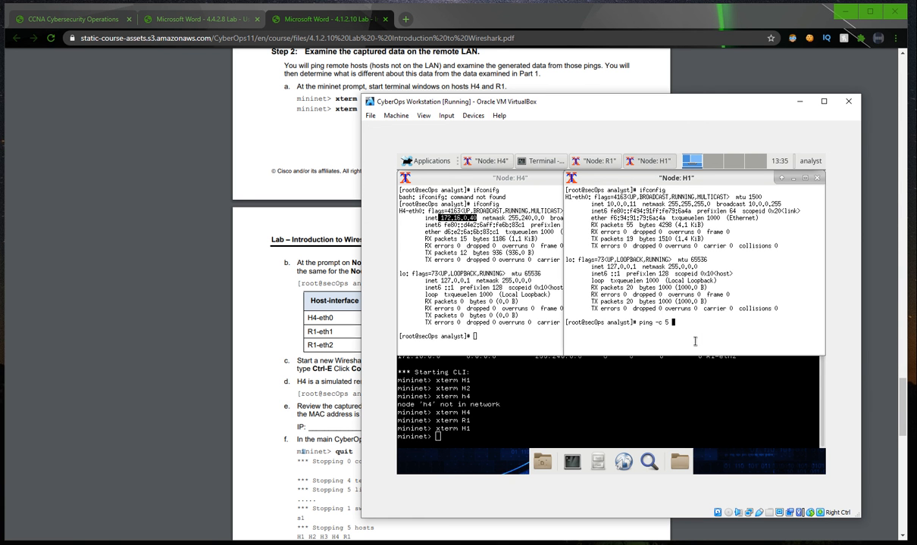
pyautogui.write('172.16.0.40')
pyautogui.press('Return')
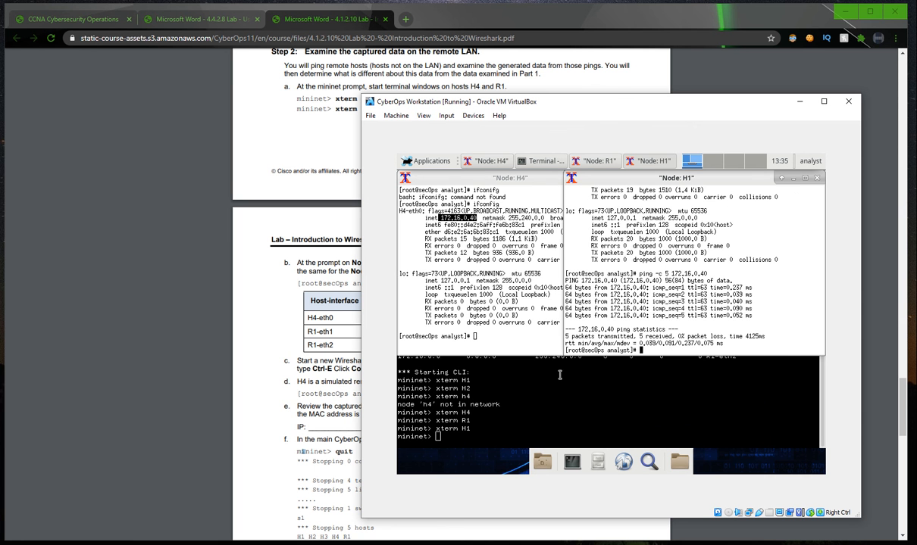
# - Launch Wireshark from the Node: H1 terminal with wireshark-gtk & and start a live capture on H1-eth0
pyautogui.hotkey('alt', 'Tab')
pyautogui.hotkey('alt', 'Tab')
pyautogui.hotkey('alt', 'Tab')
pyautogui.write('wireshark-gtk')
pyautogui.press('Return')
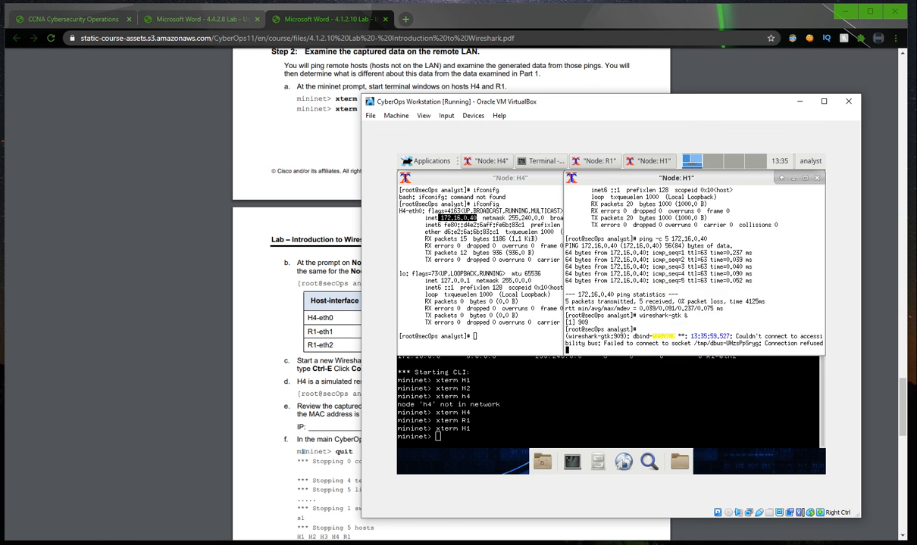
pyautogui.press('Return')
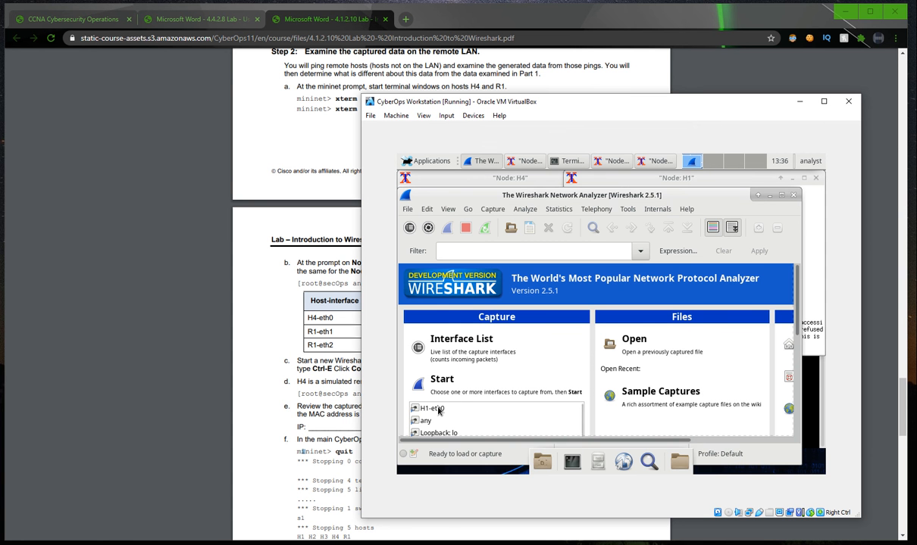
pyautogui.click(428, 408)
pyautogui.doubleClick(454, 331)
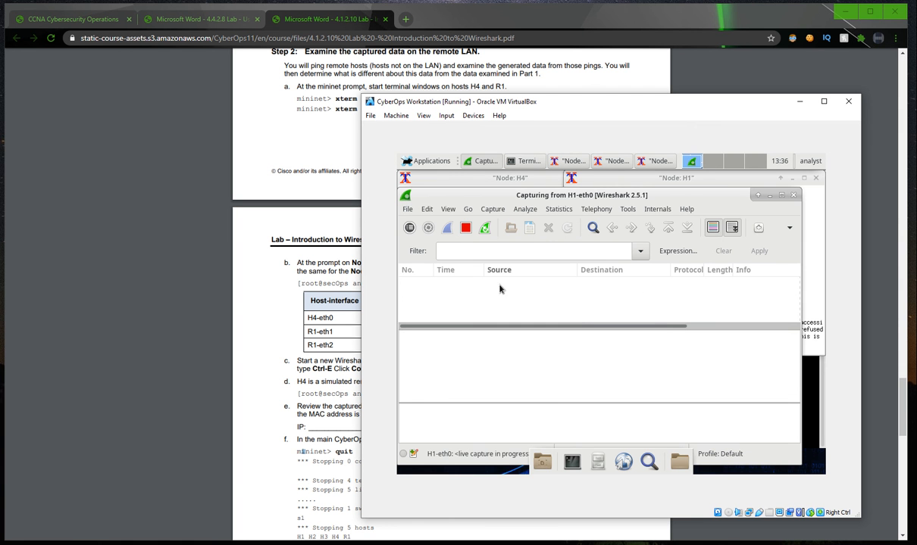
# - Rerun ping -c 5 172.16.0.40 in the Node: H1 terminal while the capture is running
pyautogui.hotkey('alt', 'Tab')
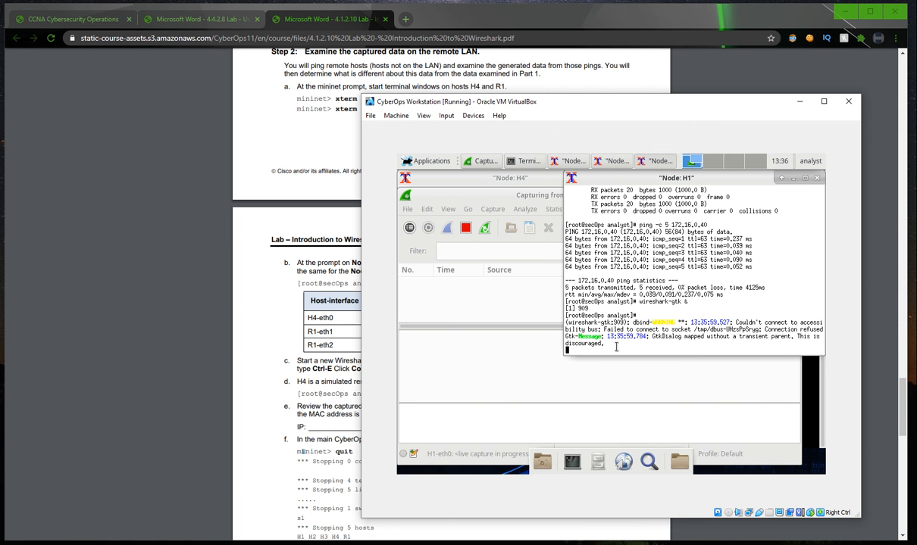
pyautogui.press('Return')
pyautogui.press('Up')
pyautogui.press('Up')
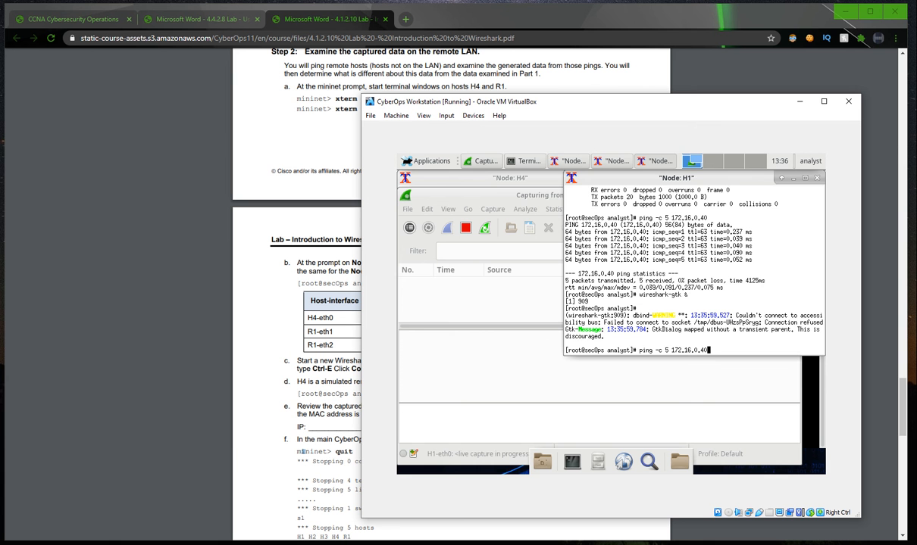
pyautogui.press('Return')
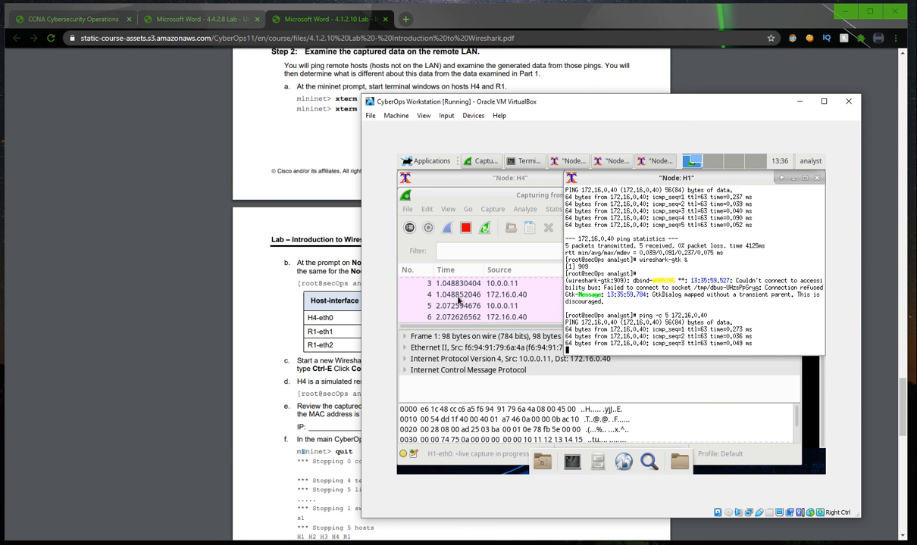
# - Read Step 2e in the lab PDF about reviewing the captured destination IP and MAC addresses
pyautogui.click(302, 452)
pyautogui.scroll(-2, 302, 451)
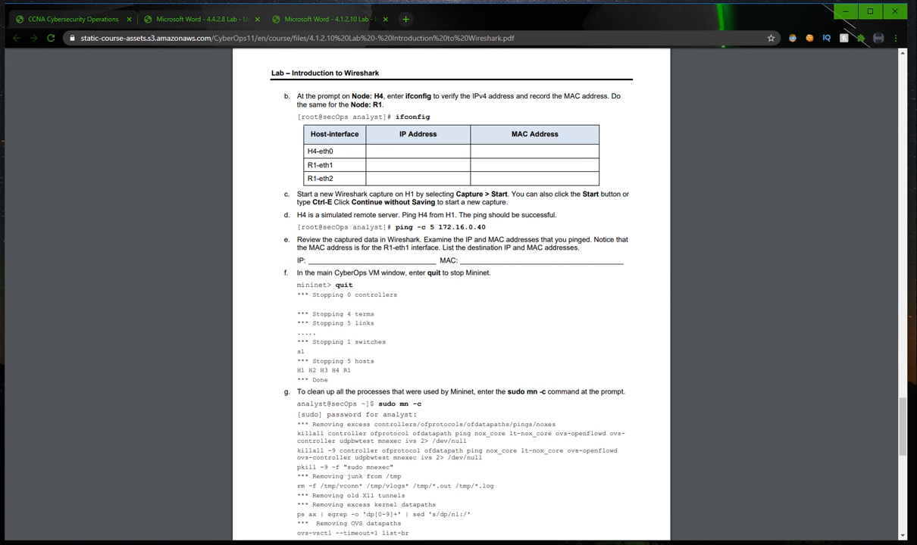
pyautogui.moveTo(297, 240); pyautogui.dragTo(397, 294)
pyautogui.click(449, 247)
# - Return to the virtual machine, stop the H1-eth0 capture and filter the captured packets by icmp
pyautogui.hotkey('alt', 'Tab')
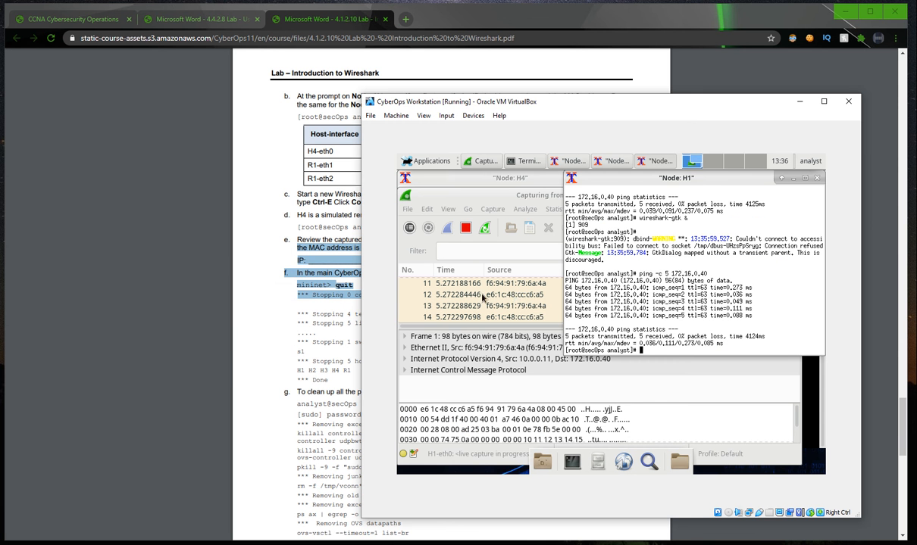
pyautogui.click(486, 283)
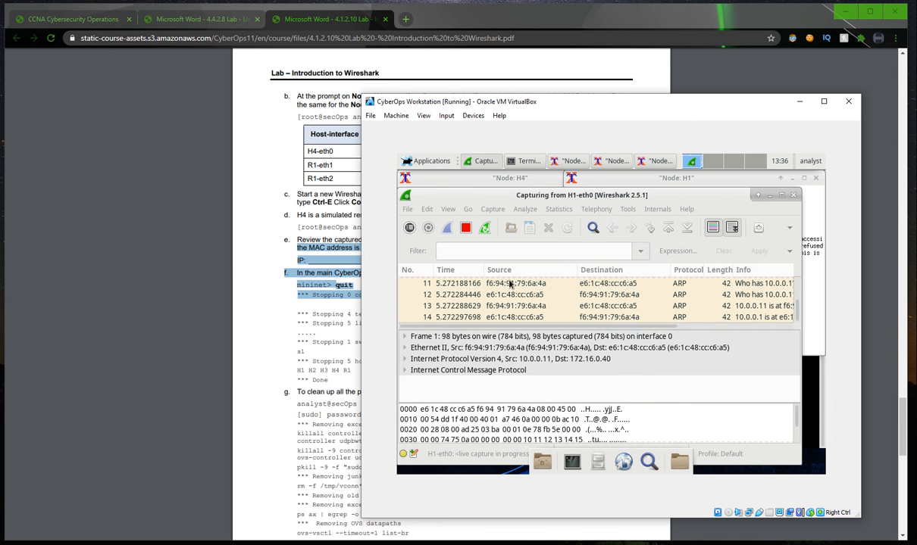
pyautogui.click(466, 229)
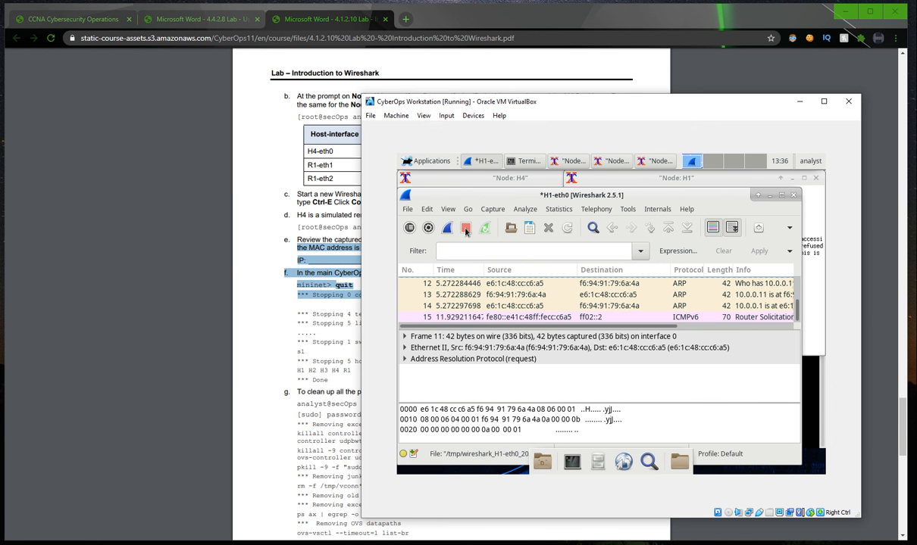
pyautogui.click(478, 253)
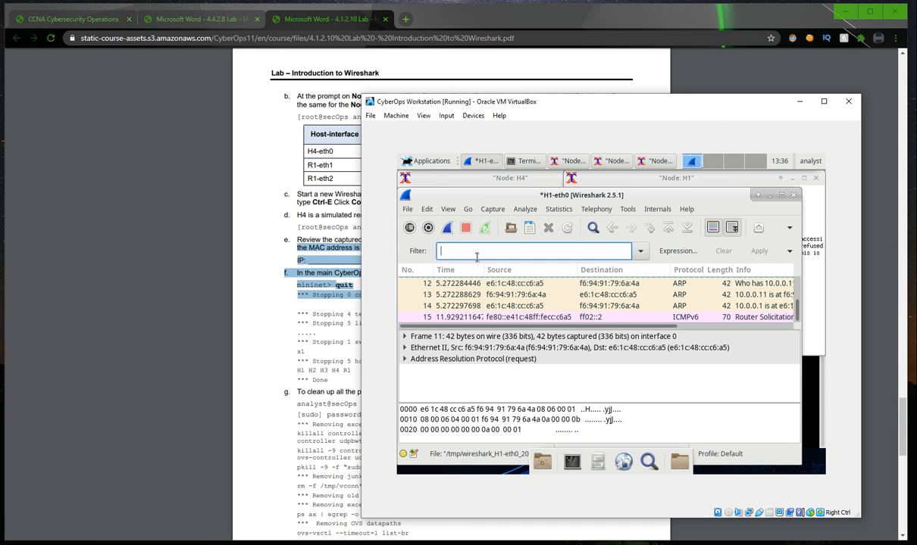
pyautogui.write('icmp')
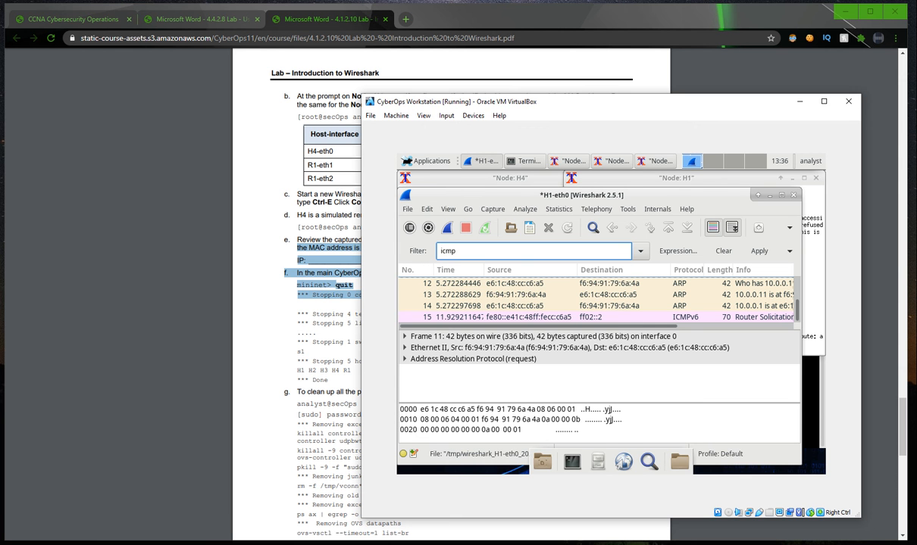
pyautogui.press('Return')
pyautogui.scroll(2, 458, 303)
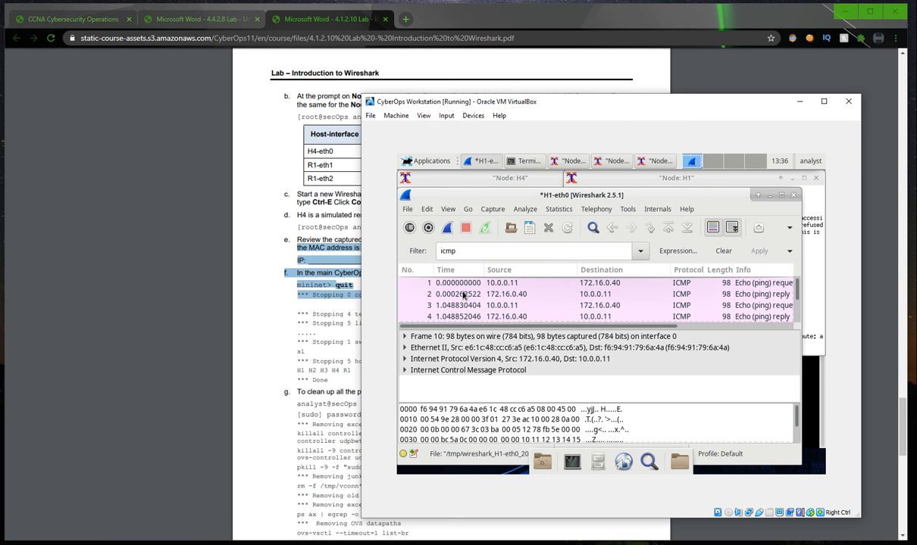
# - Expand the Ethernet II header of the first echo request and compare its source MAC with the ether address in H1's ifconfig output
pyautogui.click(455, 285)
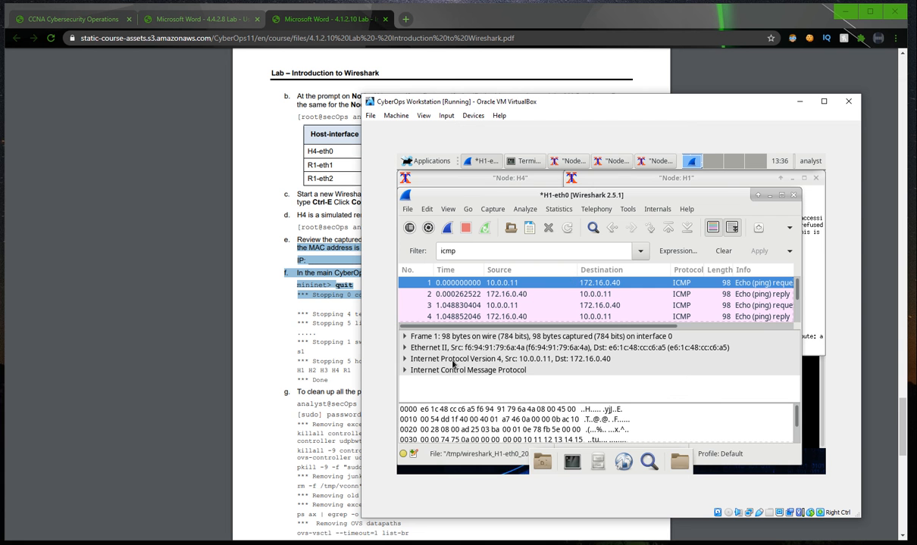
pyautogui.click(404, 347)
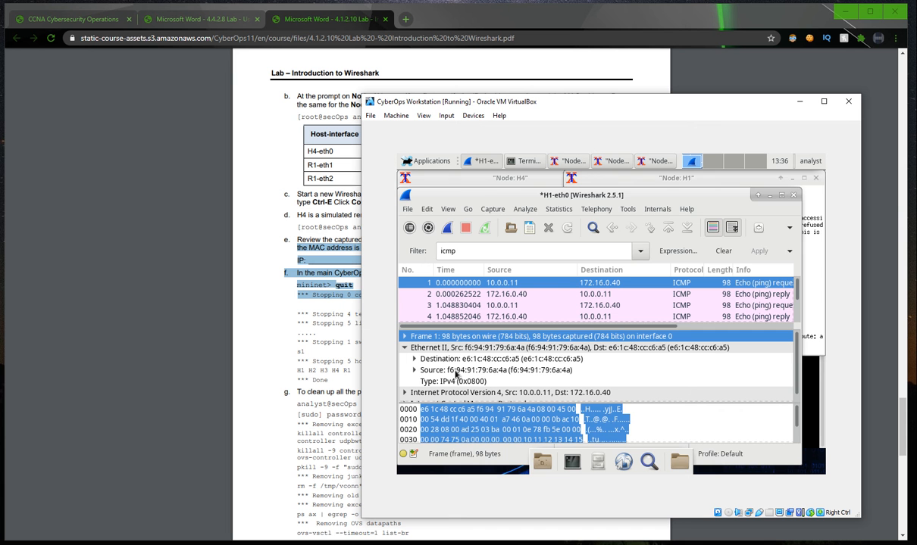
pyautogui.hotkey('alt', 'Tab')
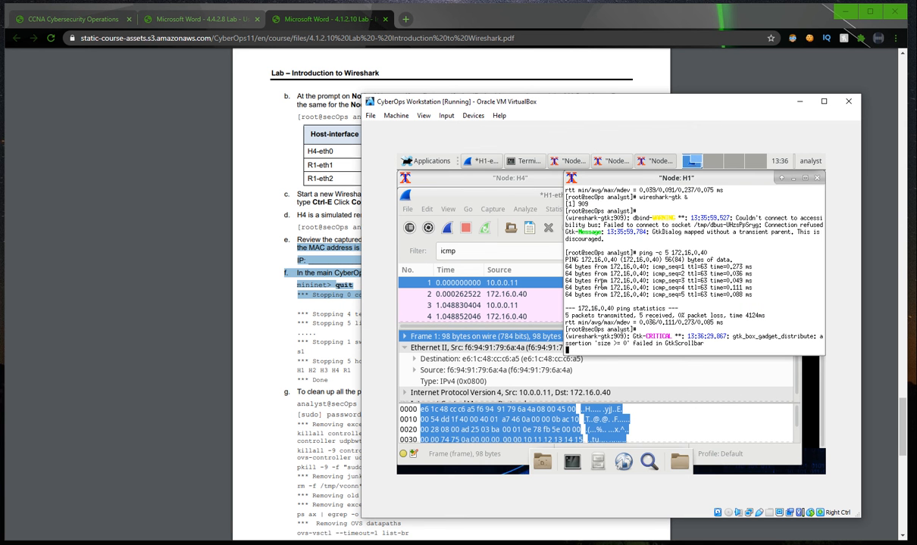
pyautogui.scroll(6, 628, 260)
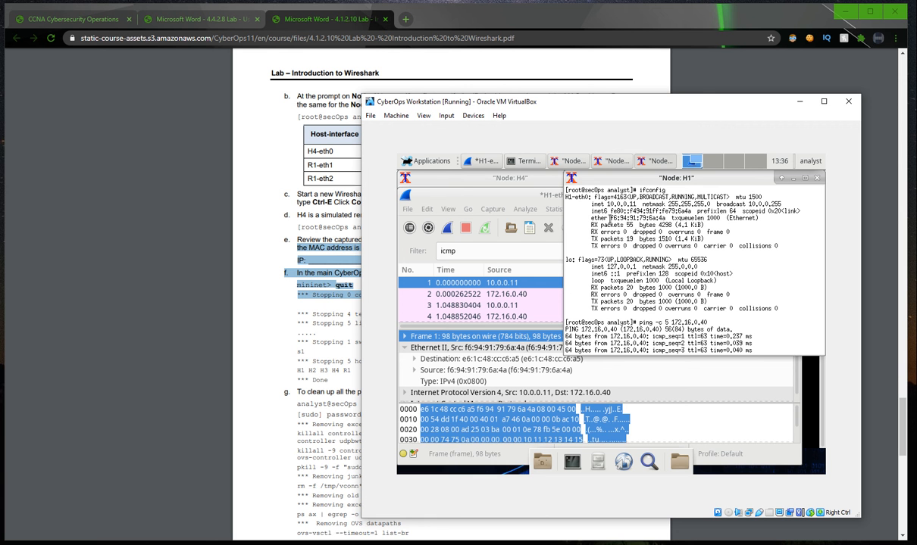
pyautogui.moveTo(609, 218); pyautogui.dragTo(662, 218)
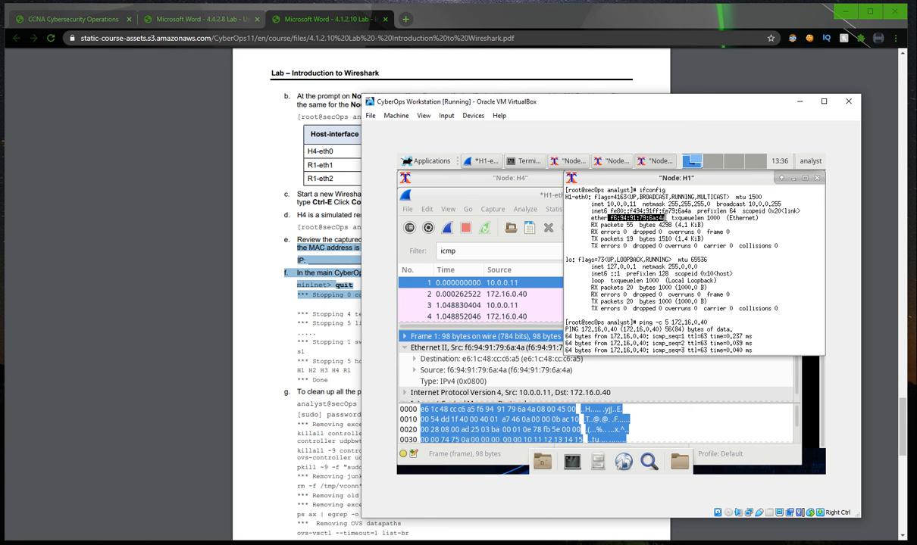
# - Select the destination MAC in the Ethernet II header and compare it with the ether address in H4's ifconfig output
pyautogui.click(532, 357)
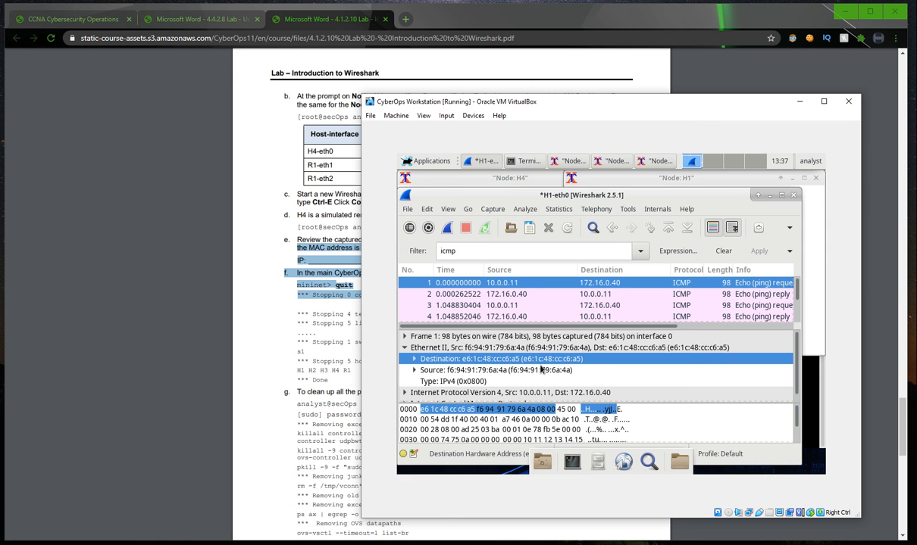
pyautogui.hotkey('alt', 'Tab')
pyautogui.hotkey('alt', 'Tab')
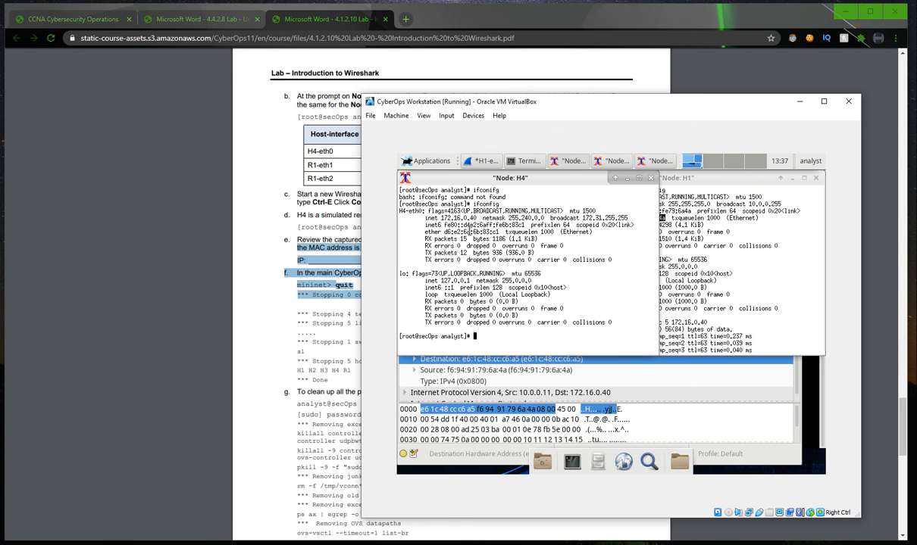
pyautogui.moveTo(446, 232); pyautogui.dragTo(490, 232)
# - Check the Mininet topology diagram at the start of the lab PDF for the path from H1 to H4
pyautogui.click(299, 258)
pyautogui.scroll(1, 315, 313)
pyautogui.scroll(20, 315, 313)
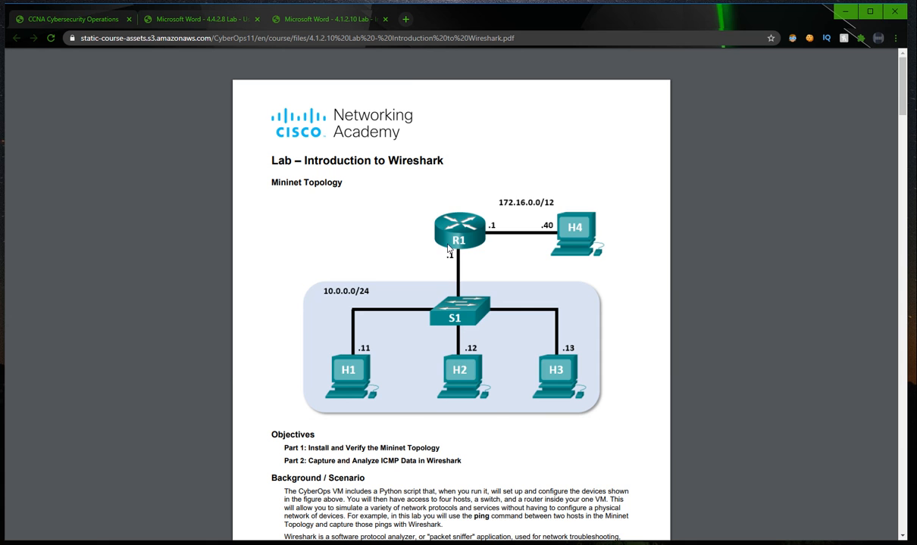
# - Bring up the Node: R1 terminal, minimize Node: H4, and compare R1-eth1's ether address with the packet's destination MAC
pyautogui.hotkey('alt', 'Tab')
pyautogui.hotkey('alt', 'Tab')
pyautogui.hotkey('alt', 'Tab')
pyautogui.hotkey('alt', 'Tab')
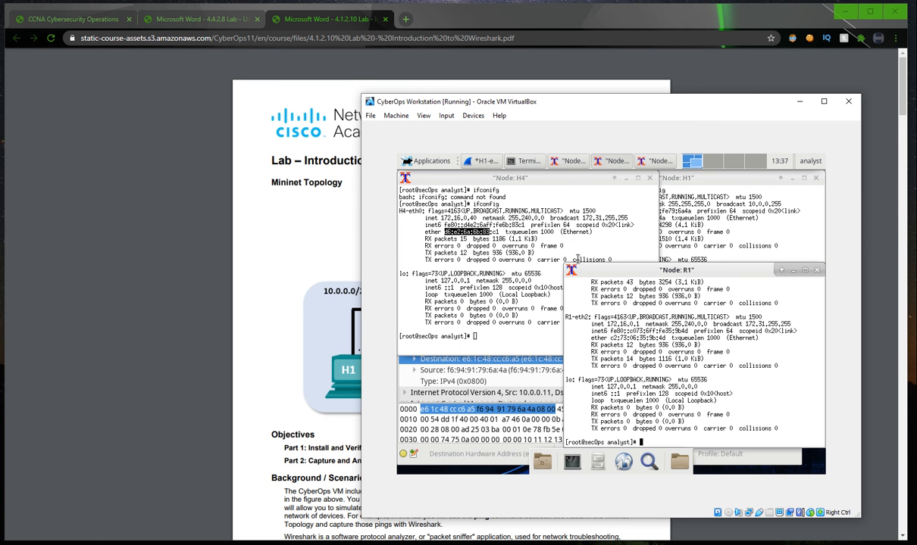
pyautogui.click(628, 182)
pyautogui.click(627, 179)
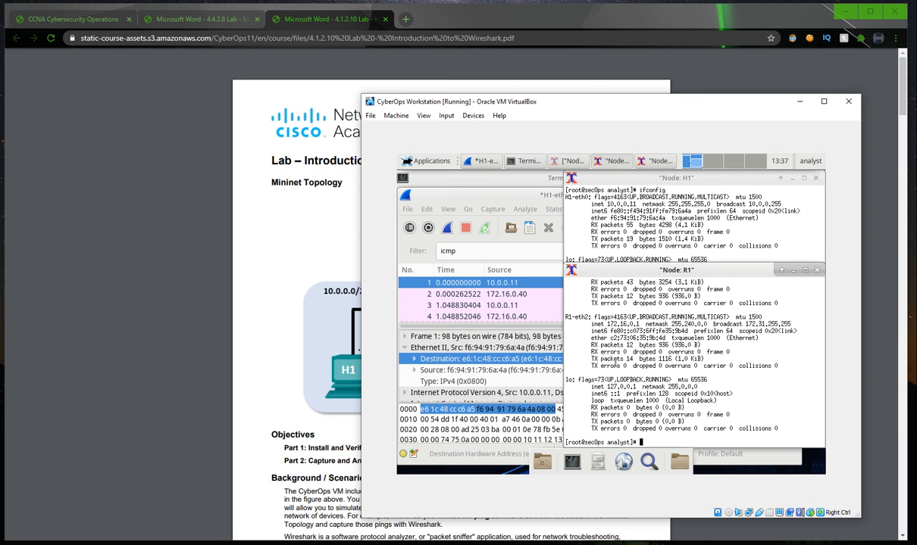
pyautogui.scroll(2, 613, 361)
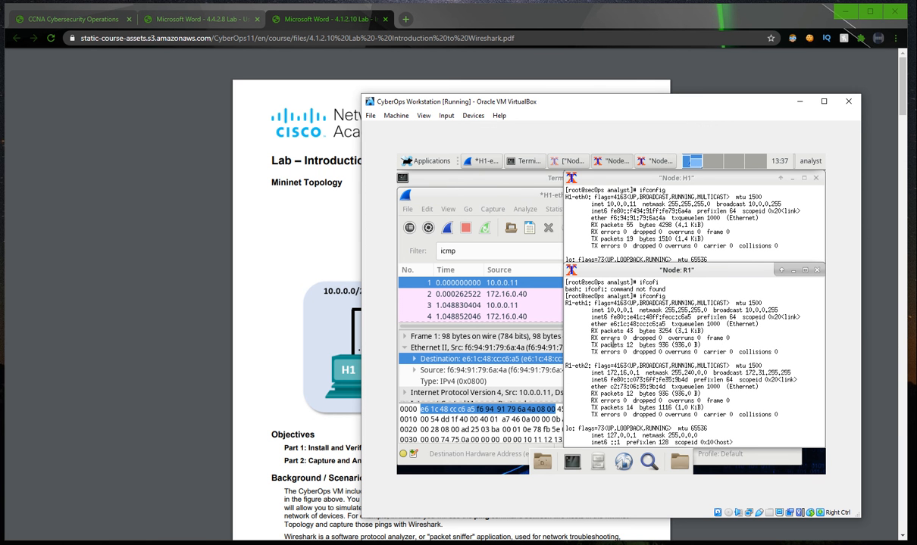
# - Check R1-eth1's ether address in the ifconfig output and minimize the Node: R1 and Node: H1 terminals to uncover the Wireshark capture
pyautogui.moveTo(609, 324); pyautogui.dragTo(650, 324)
pyautogui.click(662, 328)
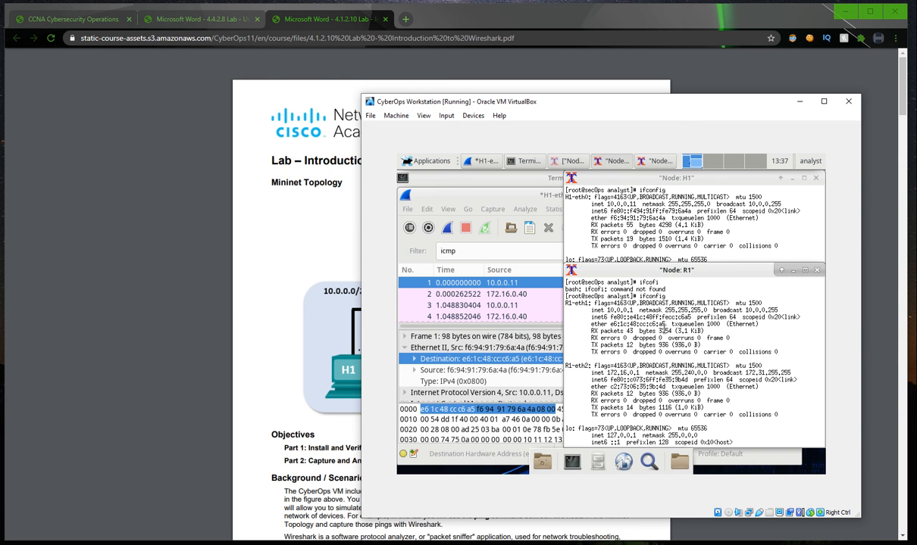
pyautogui.click(794, 272)
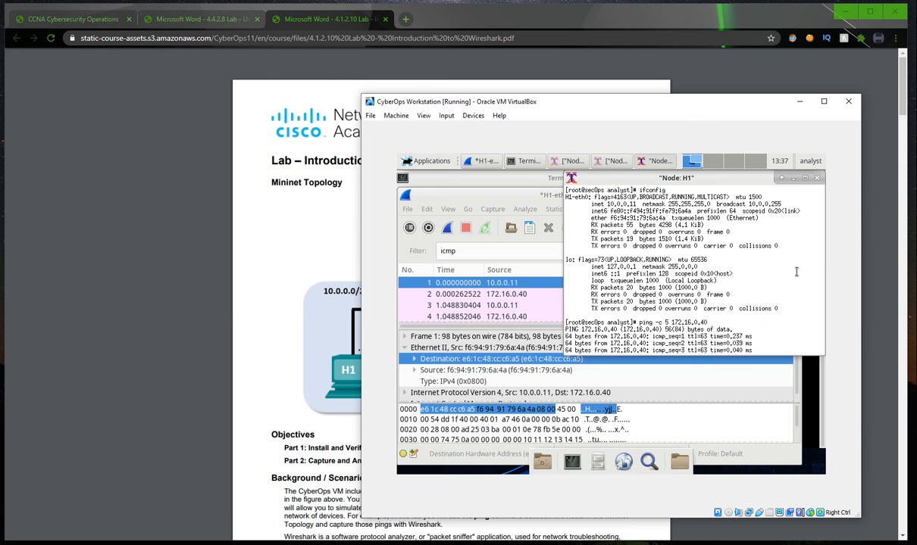
pyautogui.click(794, 179)
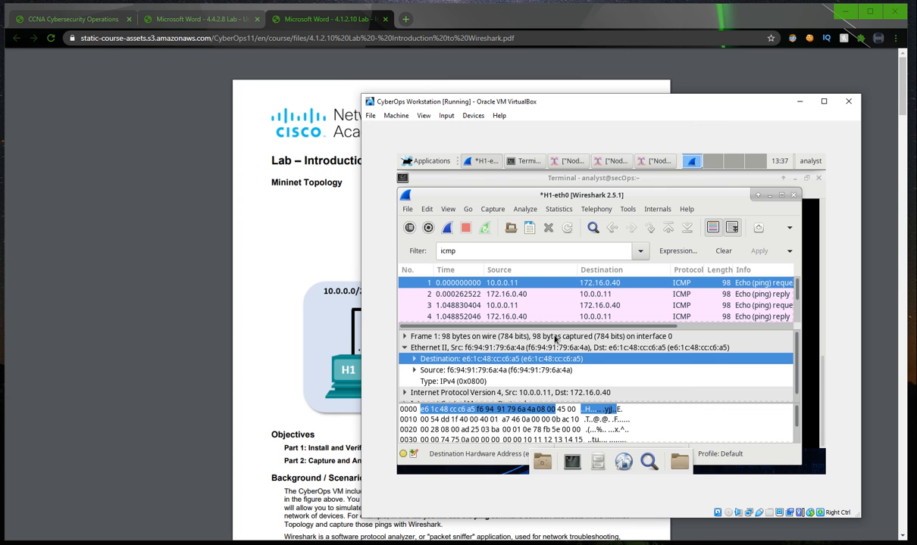
# - Switch to the Introduction to Wireshark lab PDF in Chrome and review the title, Mininet topology and objectives on its first page
pyautogui.click(311, 361)
pyautogui.scroll(-5, 311, 361)
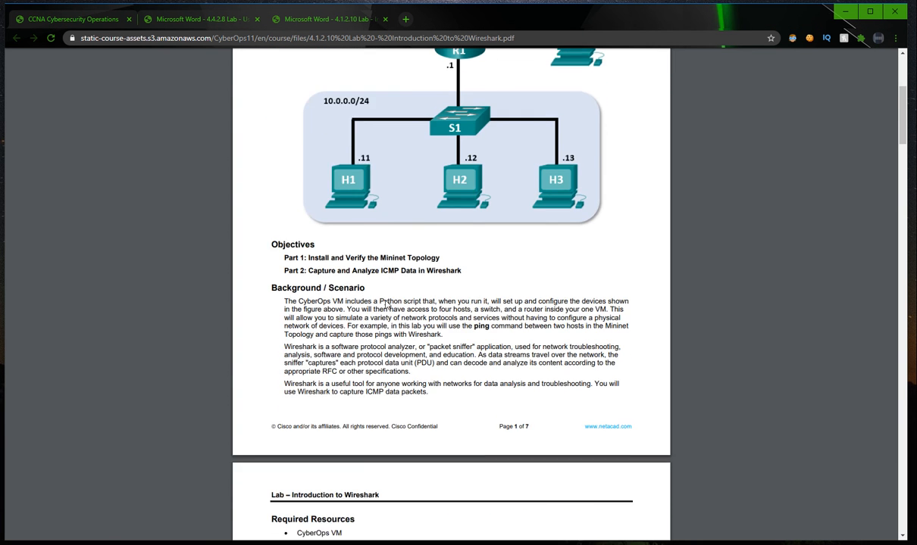
pyautogui.scroll(5, 387, 305)
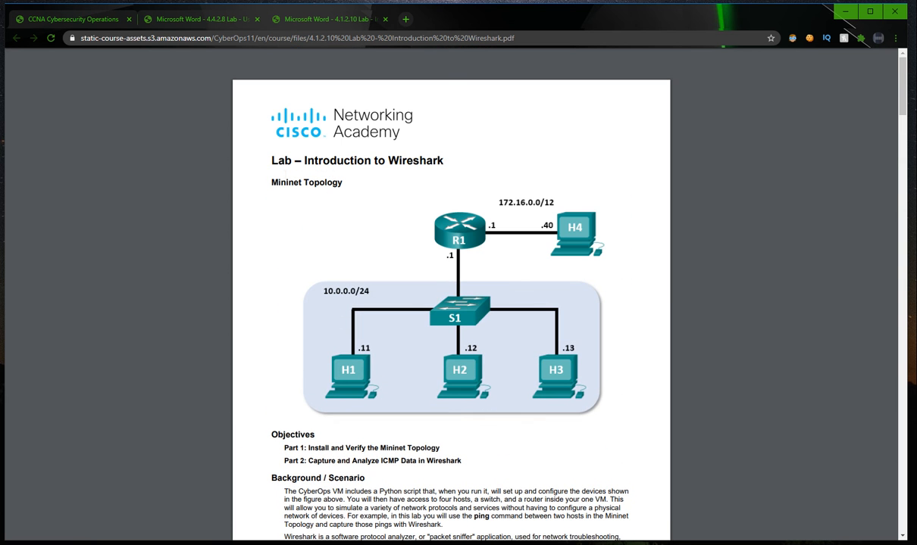
pyautogui.moveTo(272, 159)
pyautogui.mouseDown()
pyautogui.moveTo(424, 161)
pyautogui.moveTo(264, 161)
pyautogui.mouseUp()
pyautogui.click(453, 161)
pyautogui.click(264, 161)
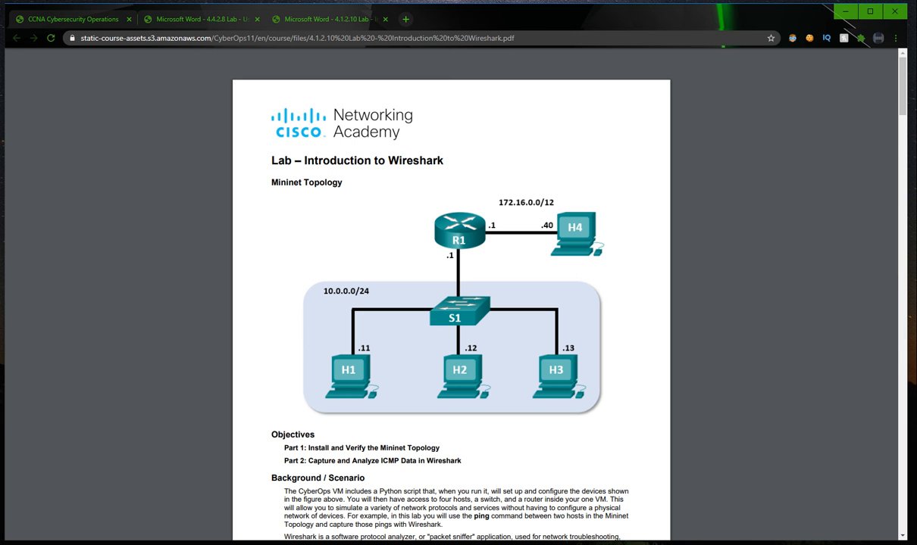